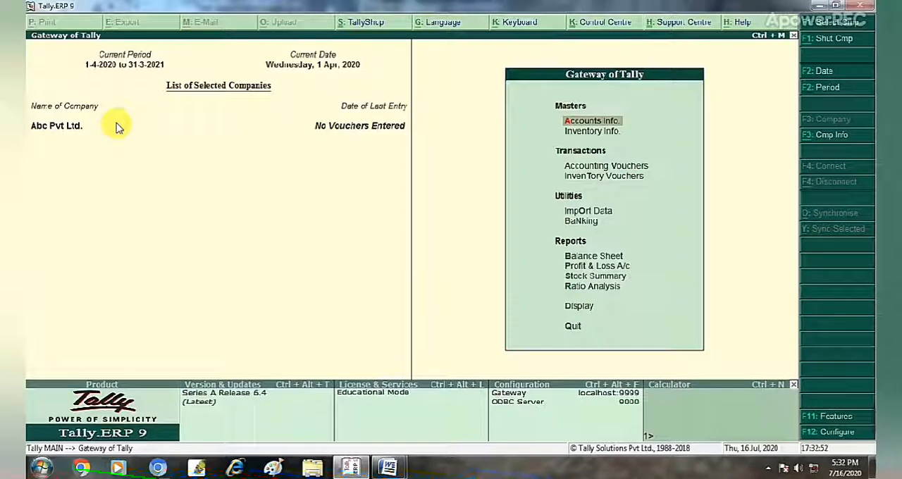
View the blank Company Creation form under Company Info and return to the Gateway of Tally.
key("alt+F3")
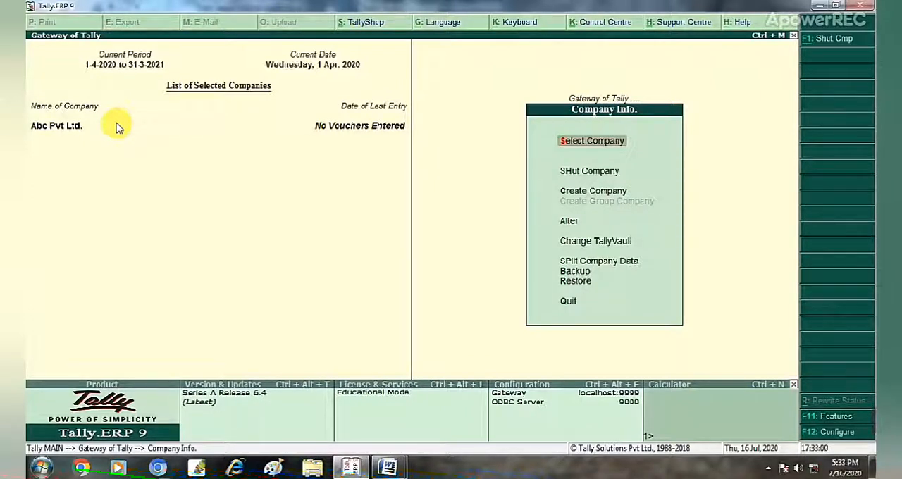
key("Down")
key("Down")
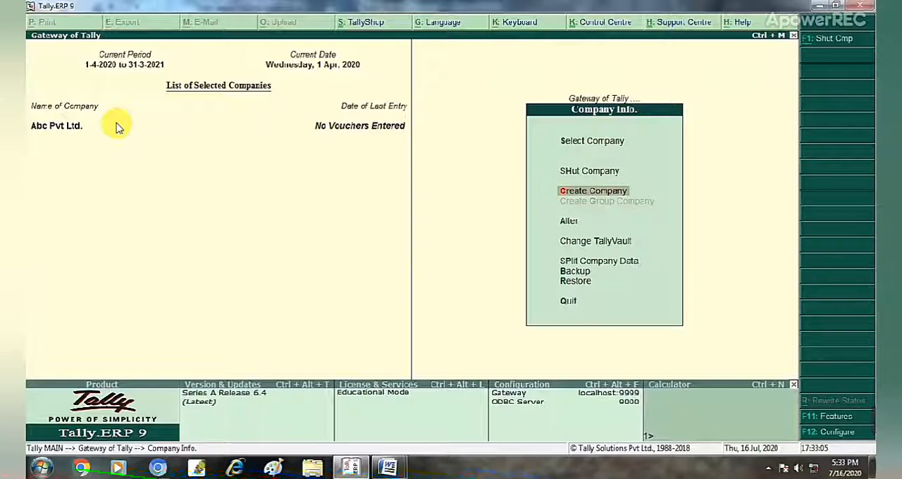
key("Up")
key("Up")
key("Down")
key("Down")
key("Return")
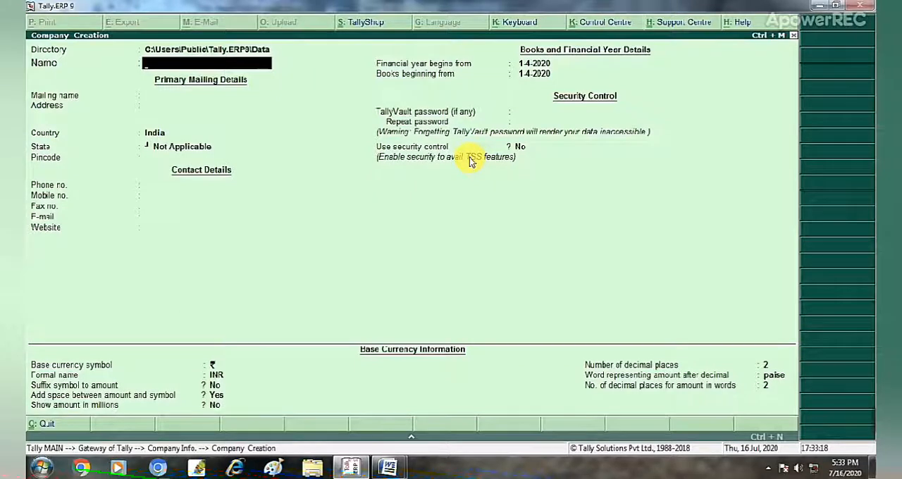
key("Escape")
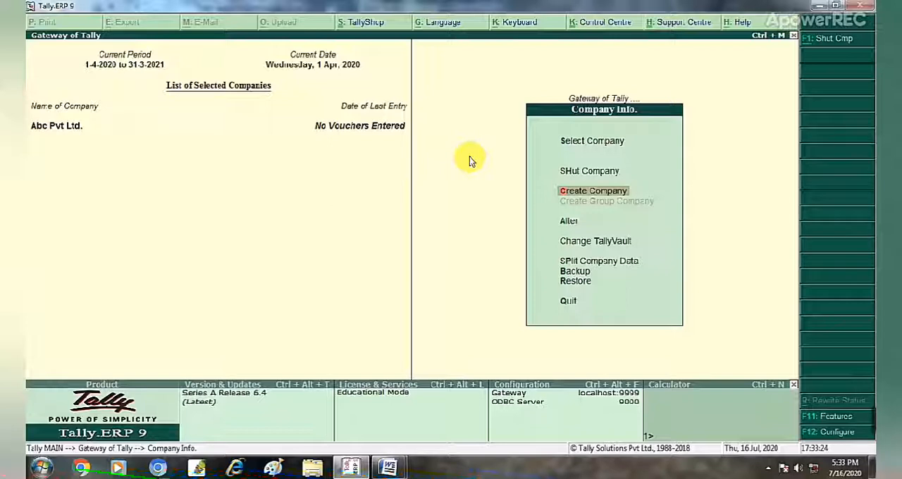
key("Escape")
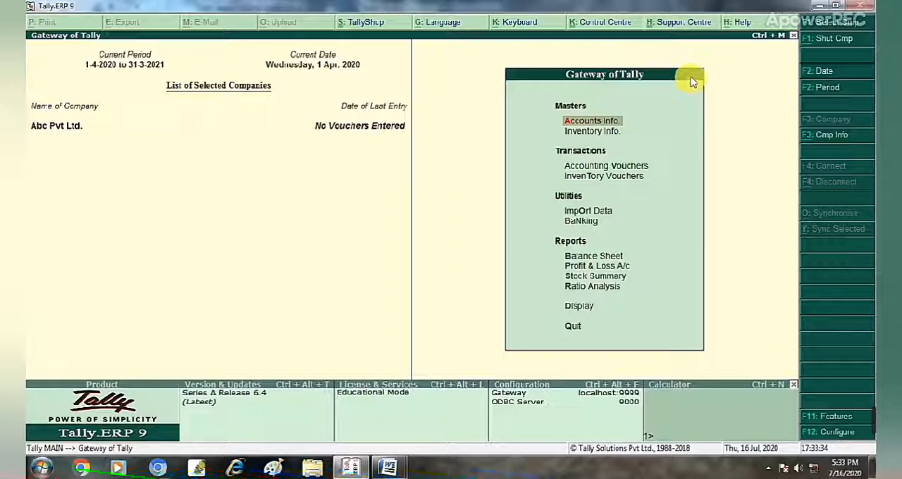
Examine the master options available under Accounts Info and return to the Gateway of Tally.
key("Down")
key("Up")
key("Down")
key("Up")
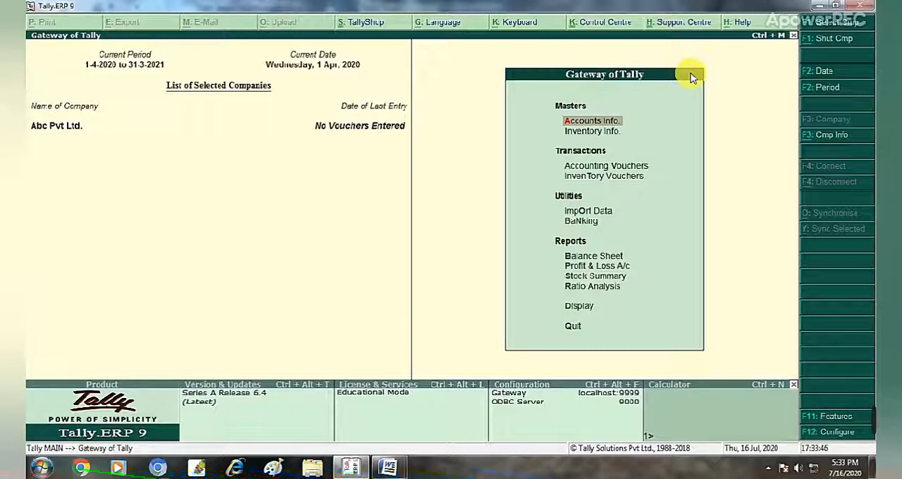
key("Return")
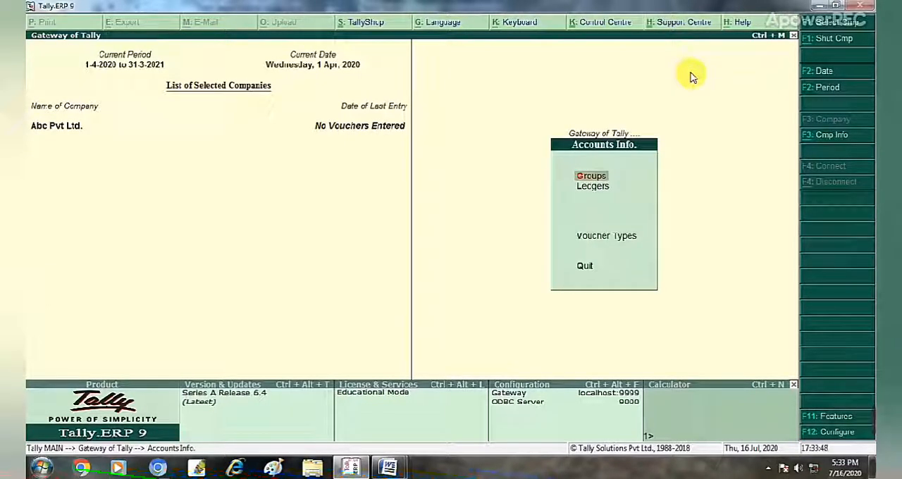
key("Down")
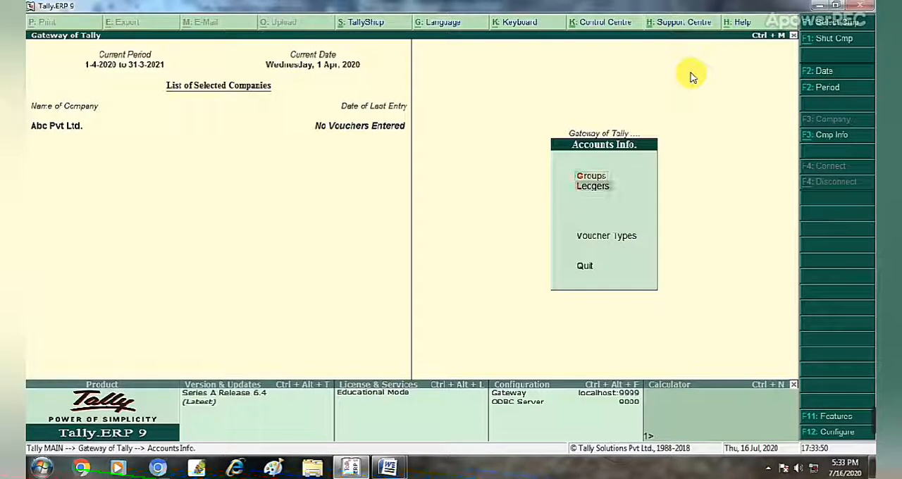
key("Down")
key("Down")
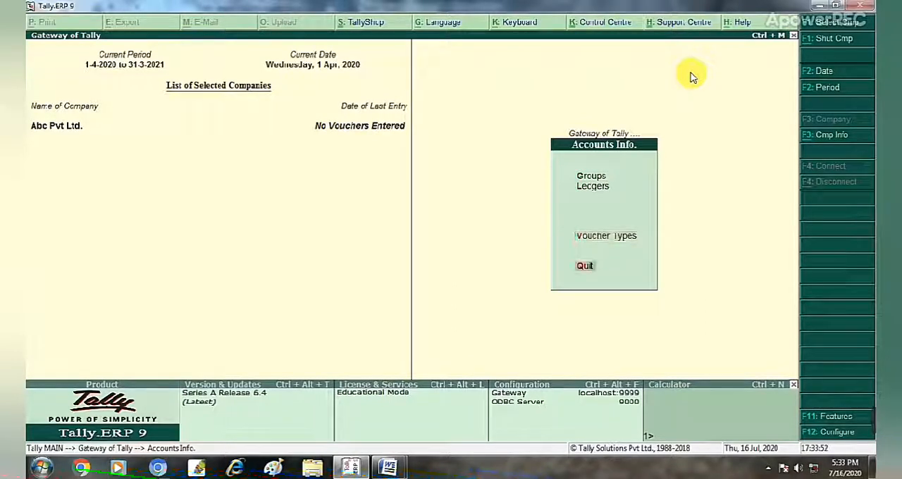
key("Up")
key("Up")
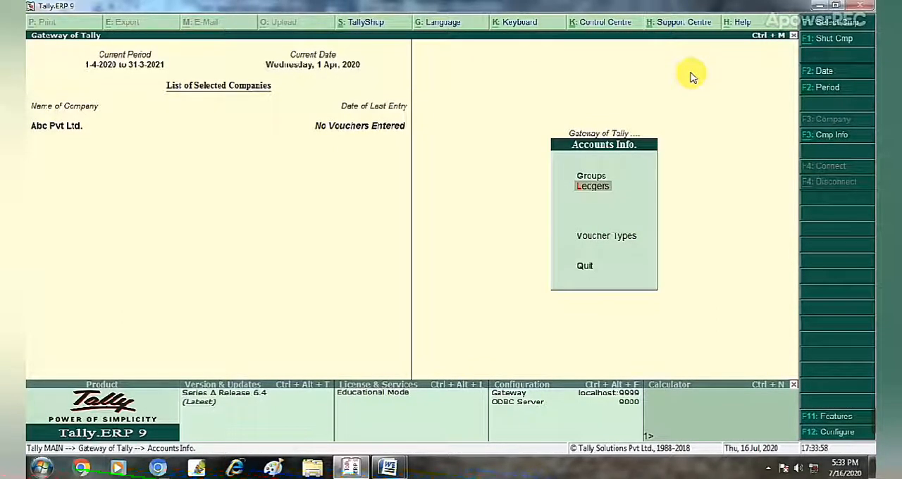
key("Escape")
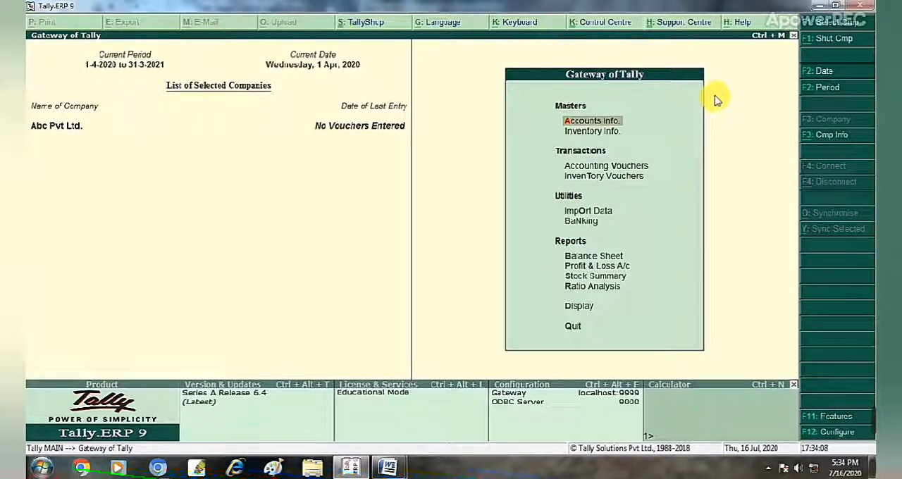
View the Ledgers options under Accounts Info and go back to the Gateway of Tally.
key("Down")
key("Down")
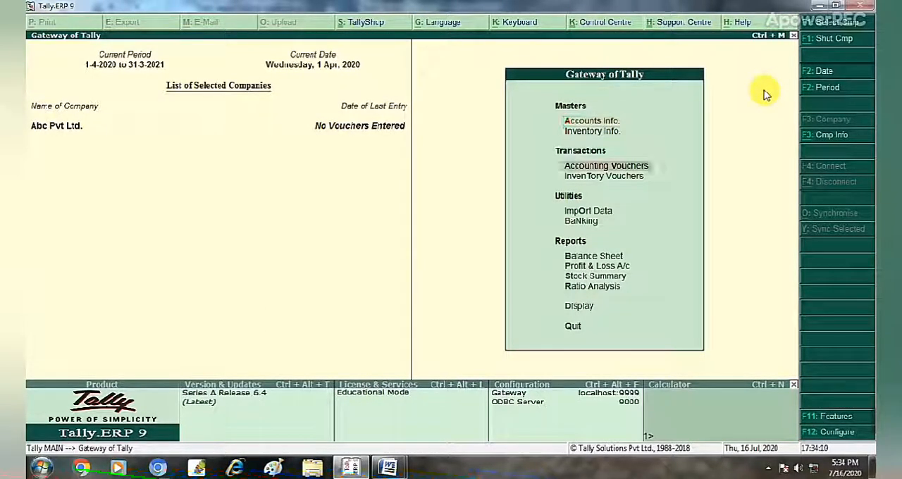
key("Down")
key("Up")
key("Up")
key("Up")
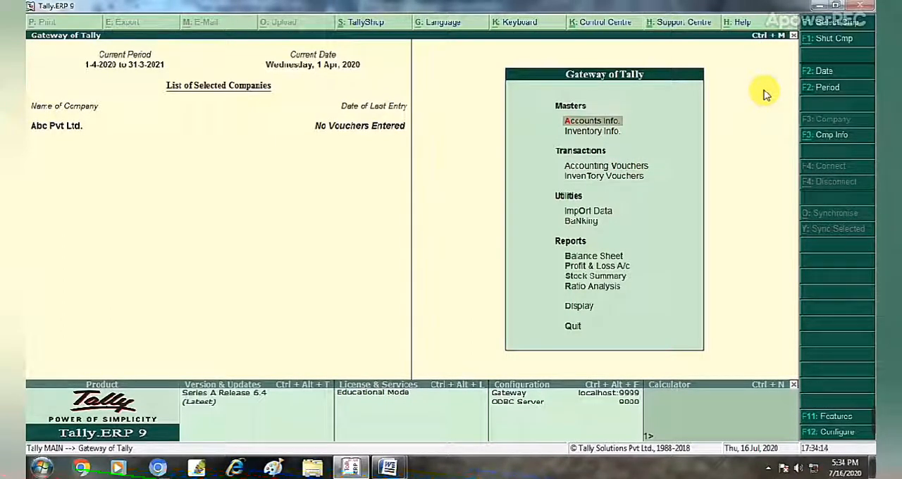
key("Return")
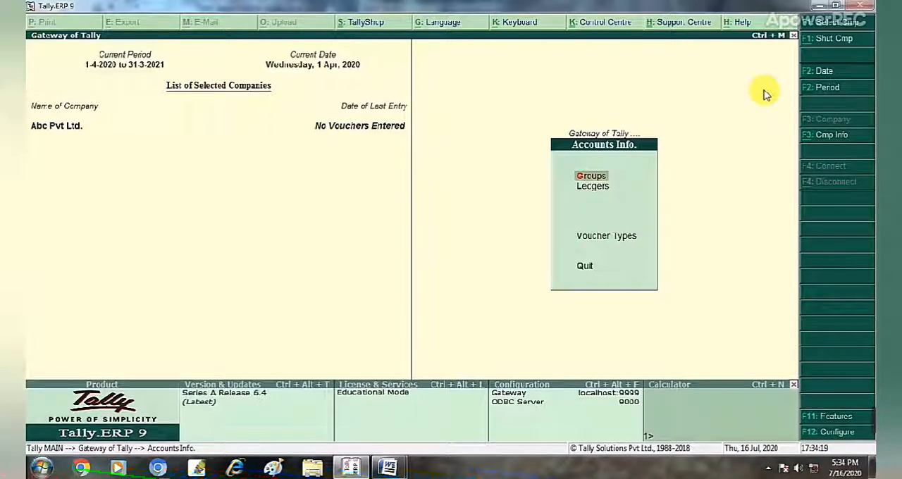
key("Down")
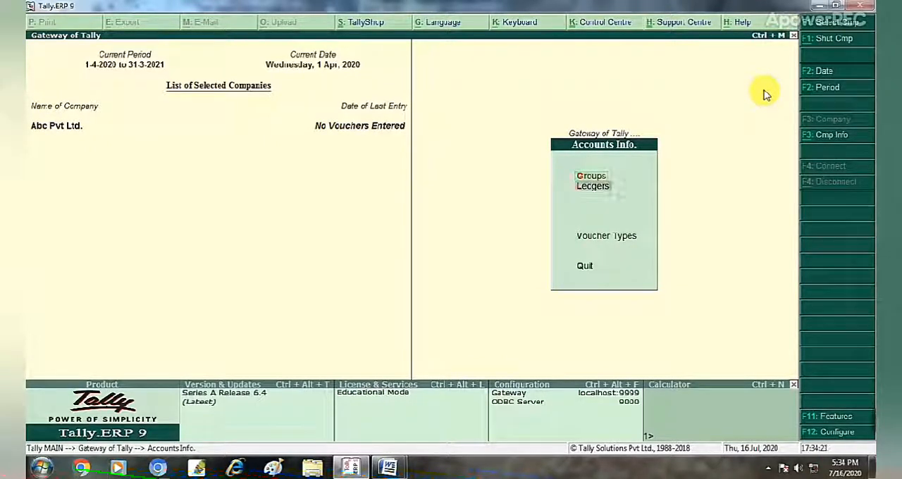
key("Up")
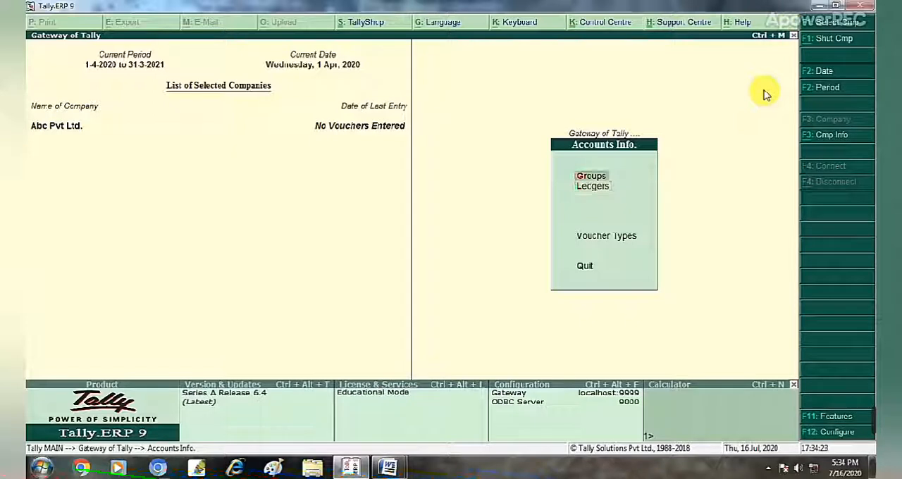
key("Down")
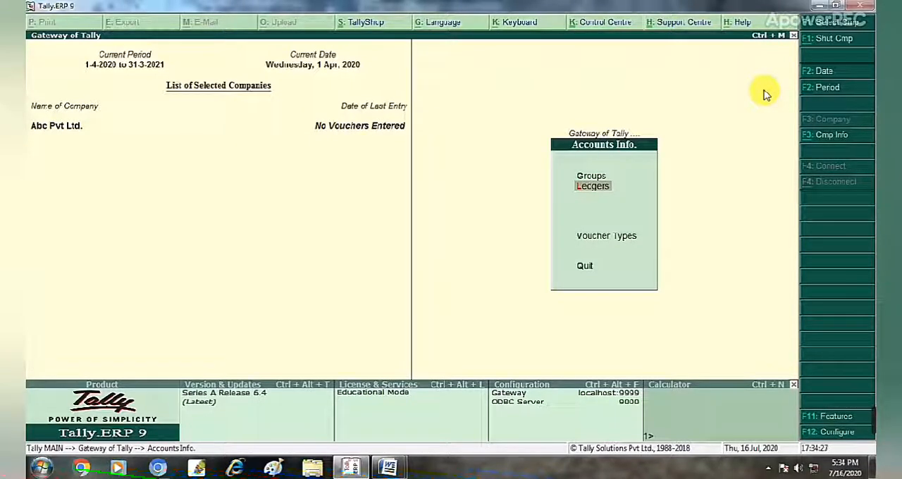
key("Return")
key("Escape")
key("Escape")
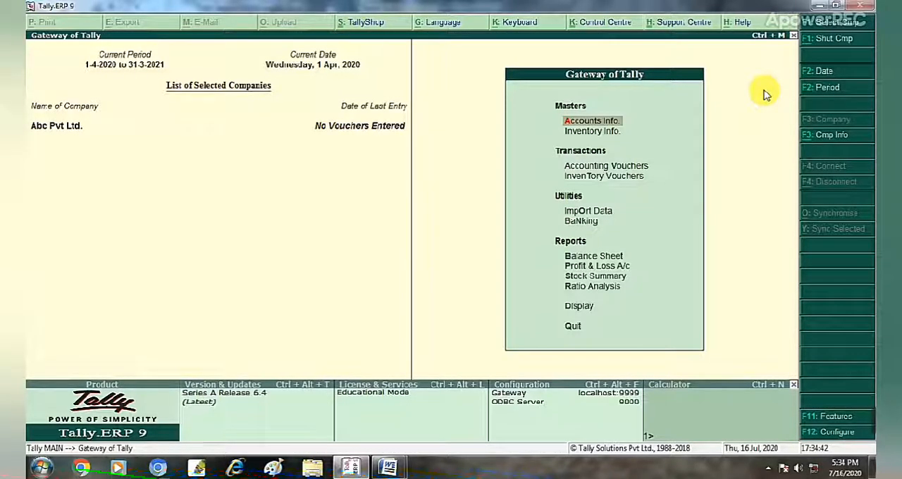
key("Return")
key("Return")
key("Return")
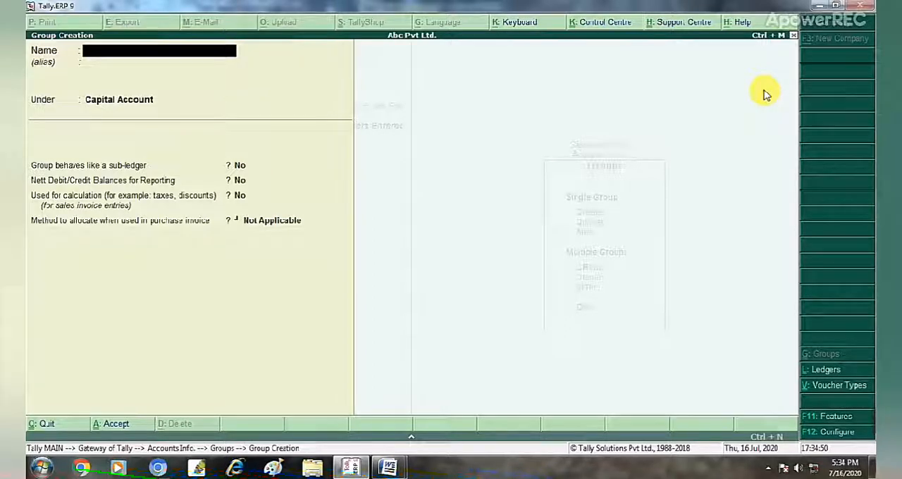
key("Escape")
key("Return")
key("Escape")
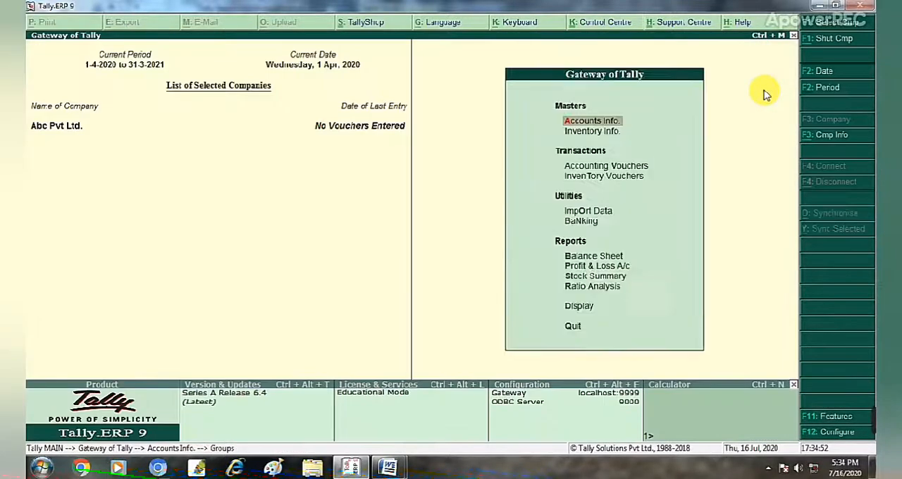
key("Escape")
key("Escape")
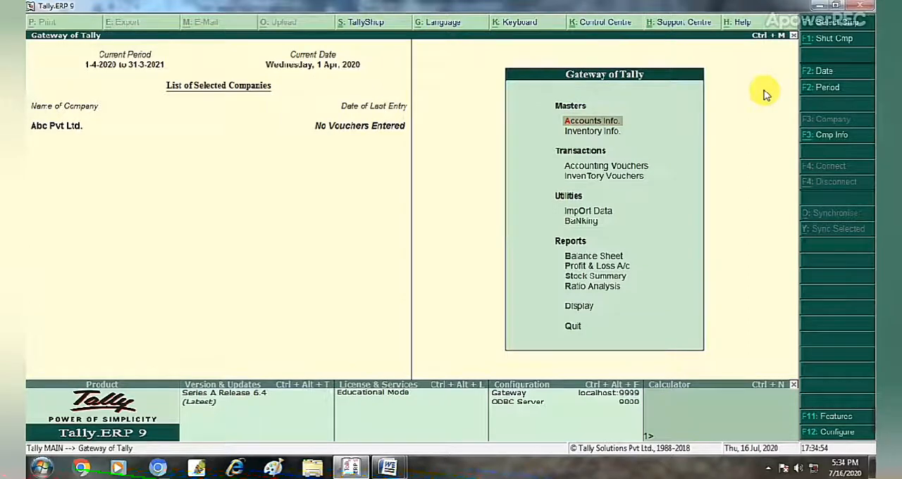
key("Return")
key("Return")
key("Return")
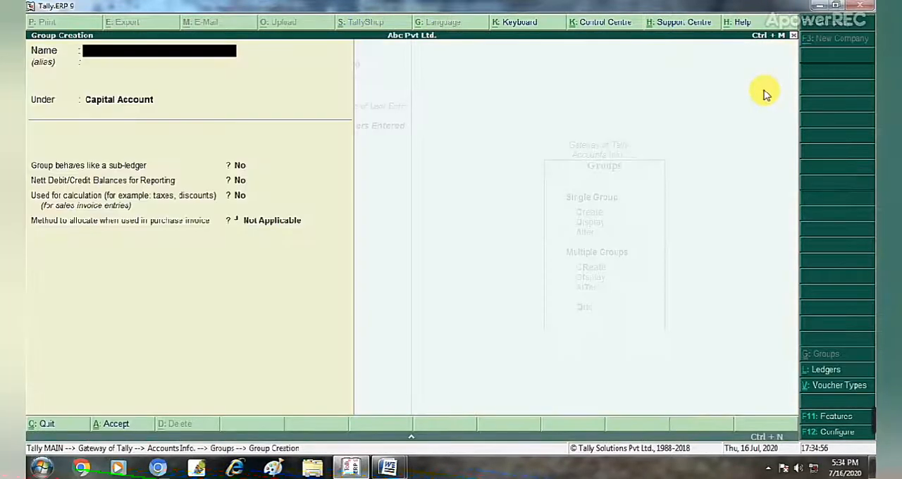
key("Escape")
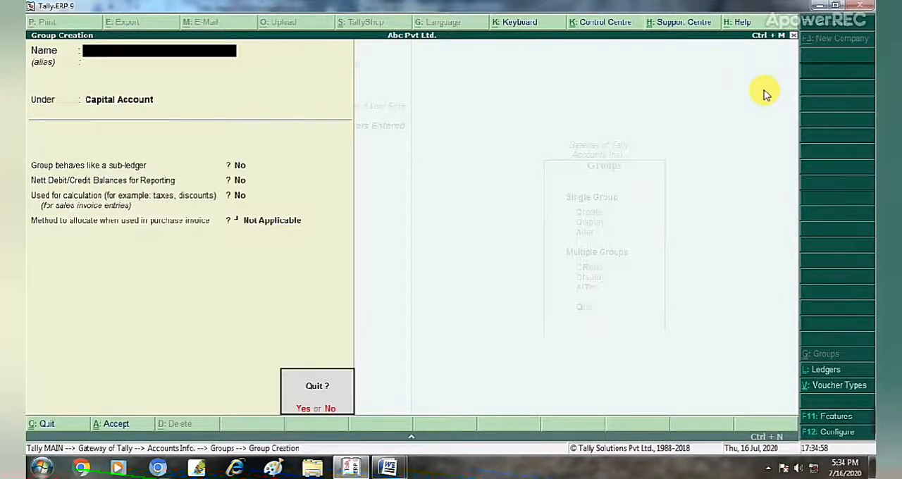
key("Return")
key("Escape")
key("Escape")
key("Escape")
key("Escape")
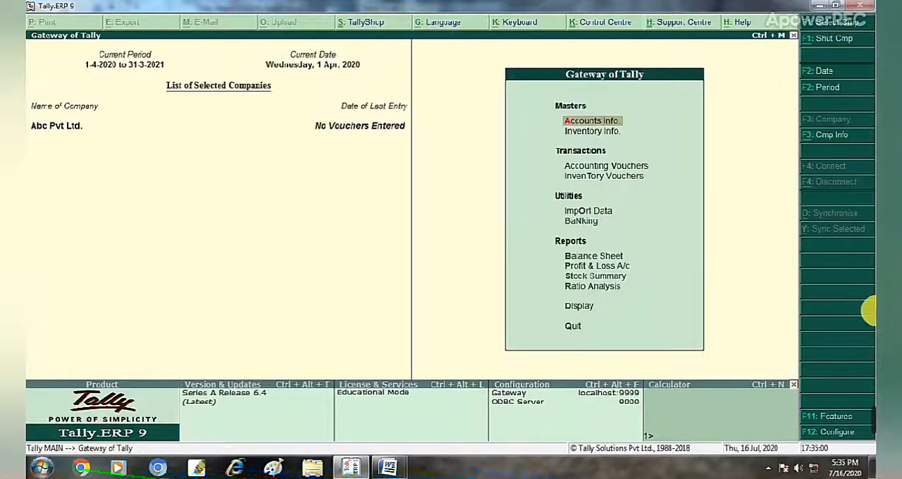
Open the creation form for a single ledger from the accounts masters of Abc Pvt Ltd.
mouse_move(871, 421)
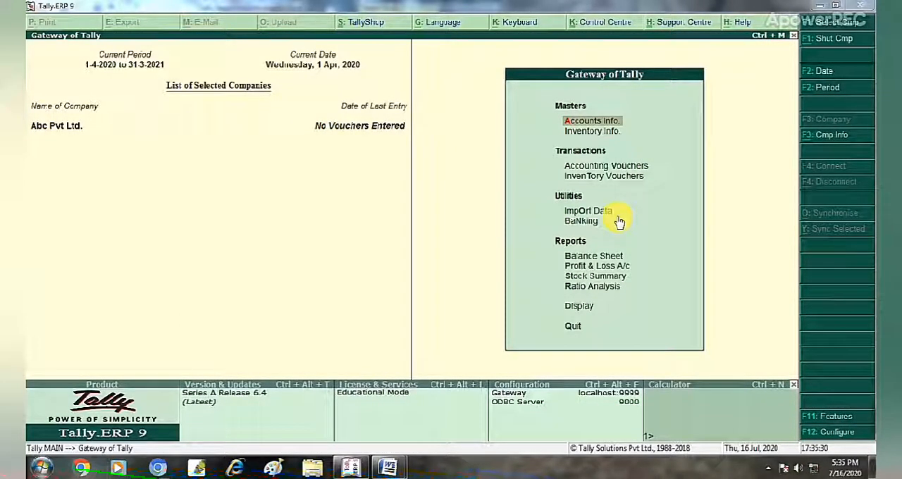
left_click(701, 181)
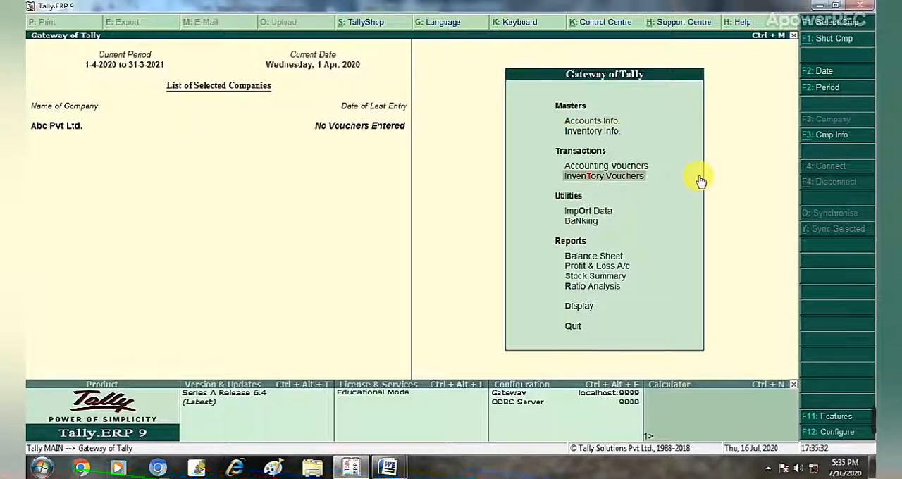
key("Up")
key("Up")
key("Up")
key("Return")
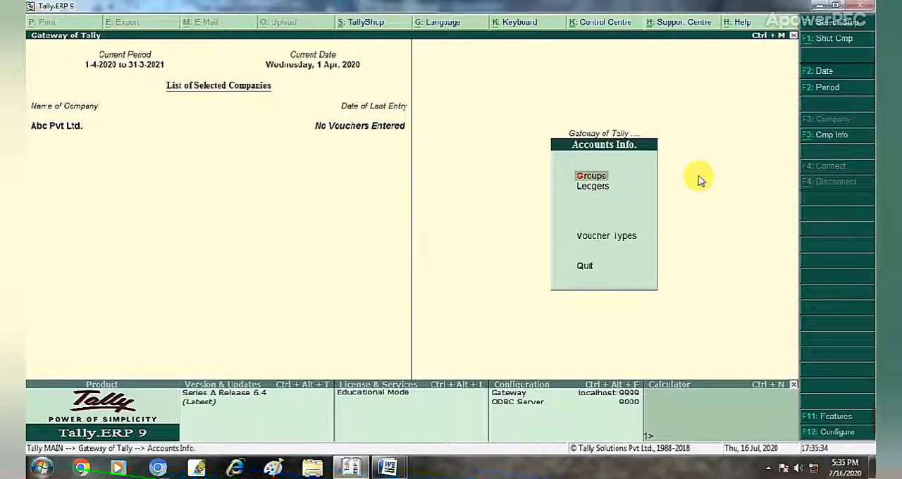
key("Down")
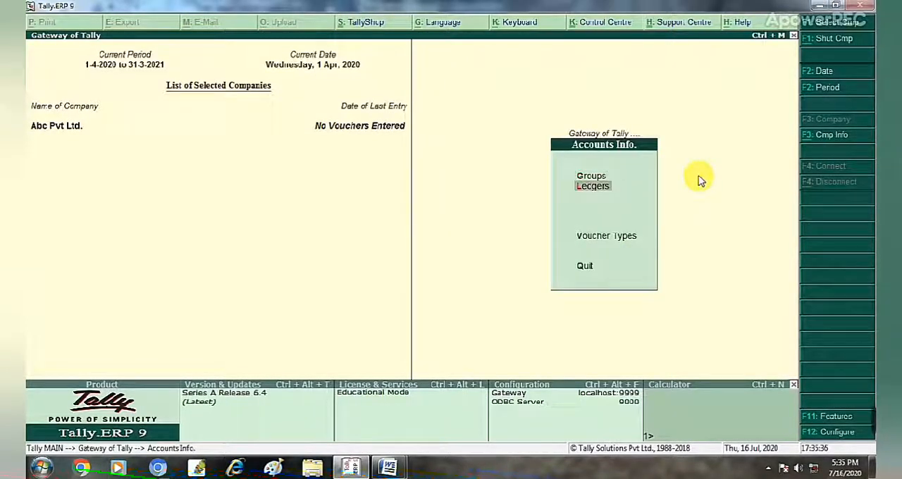
key("Return")
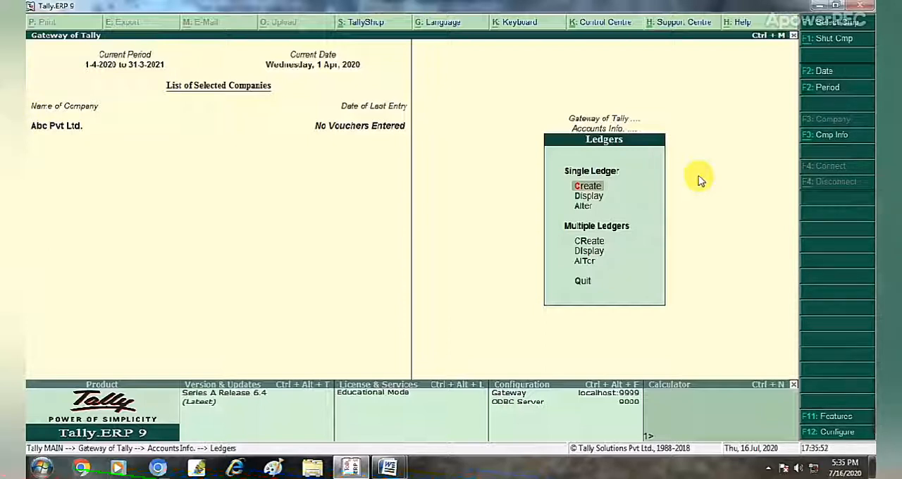
key("Down")
key("Down")
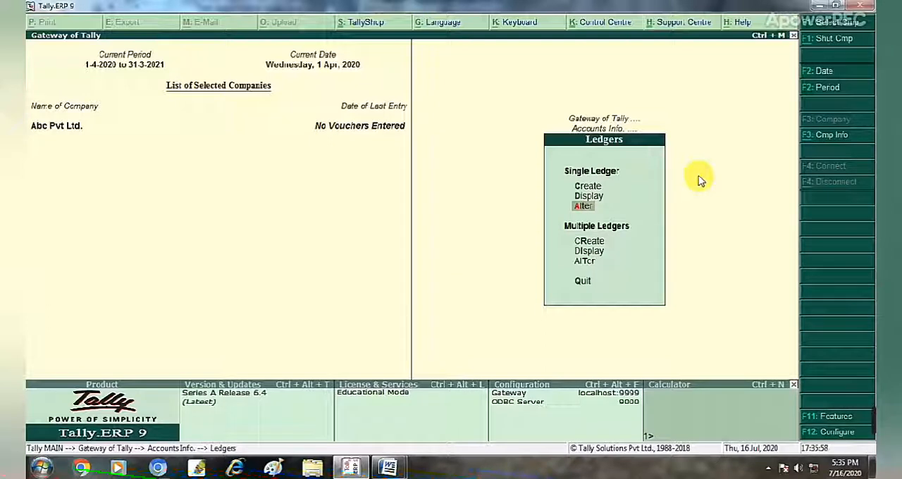
key("Up")
key("Up")
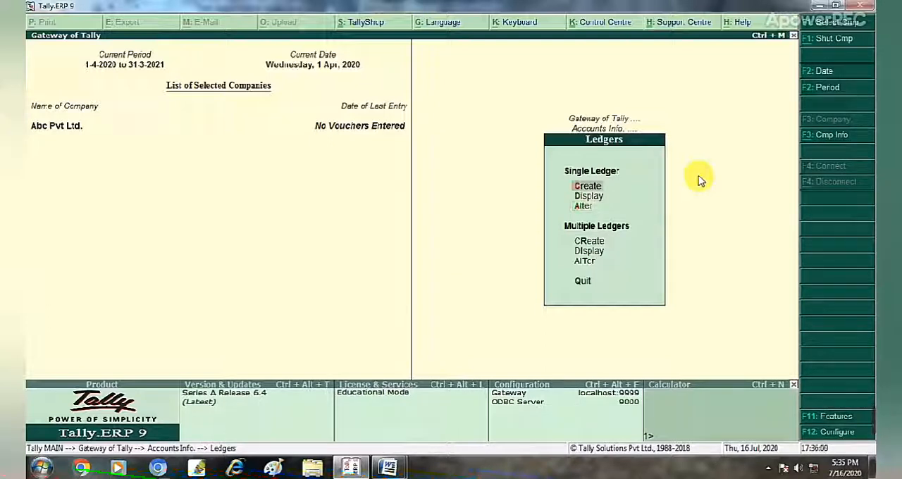
key("Return")
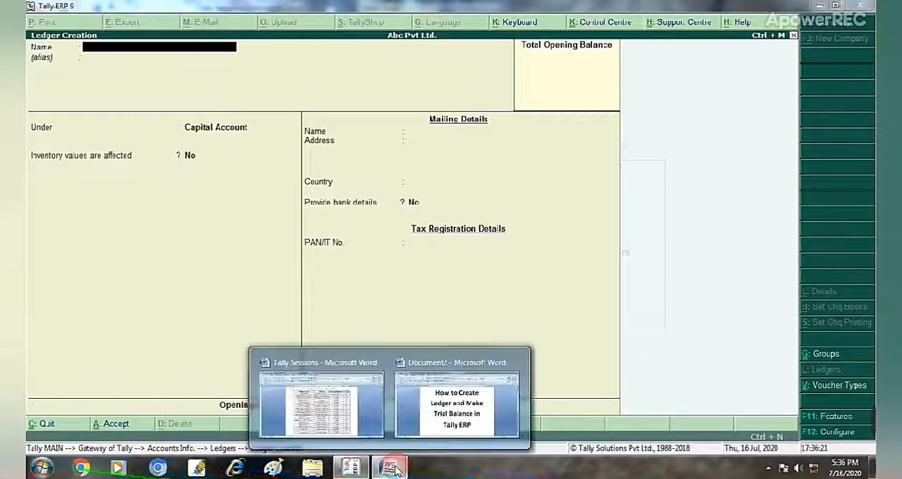
Consult the ledger list in the Tally Sessions document in Word, and name the new ledger in Tally.ERP 9 Capital A/c.
left_click(319, 404)
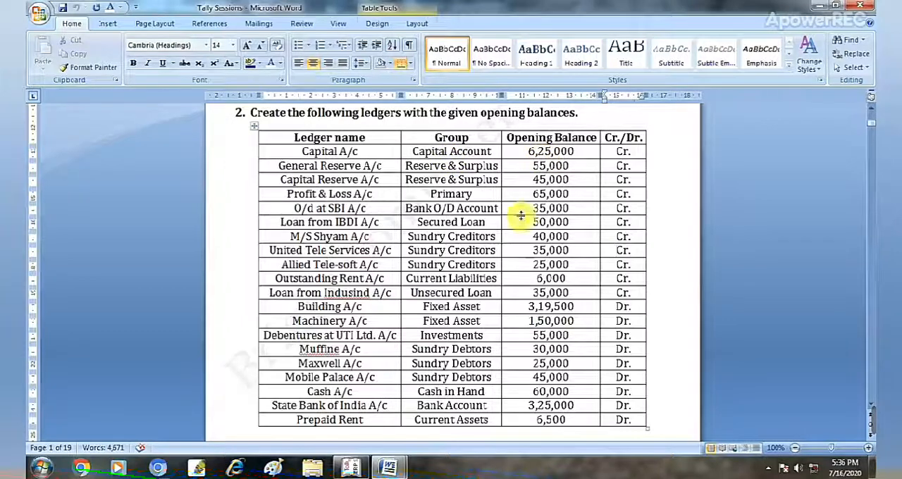
left_click(351, 467)
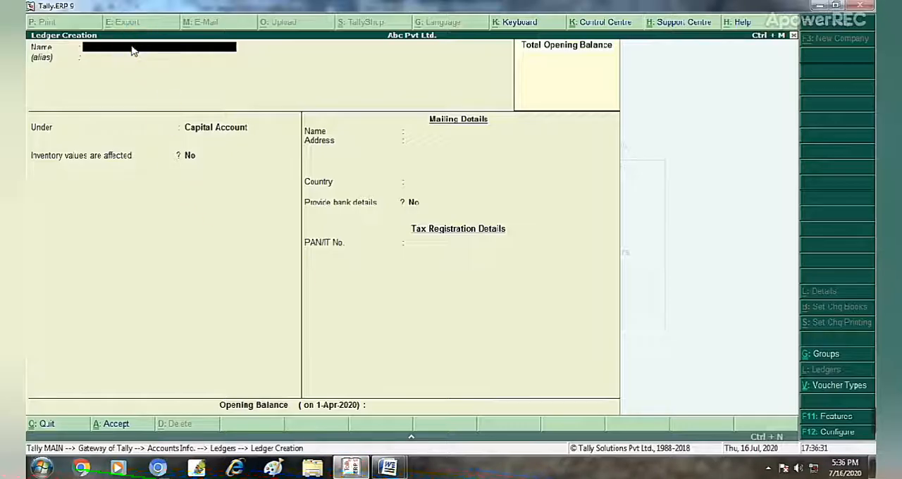
type("Ca")
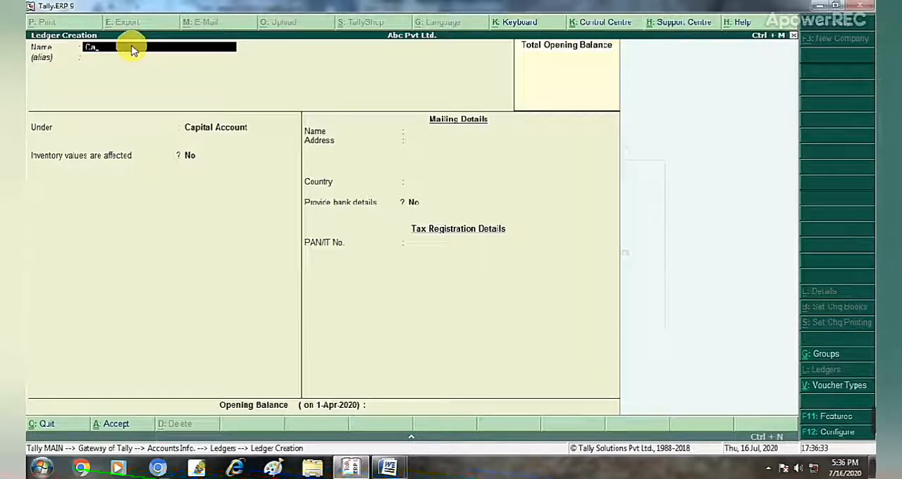
type("pita")
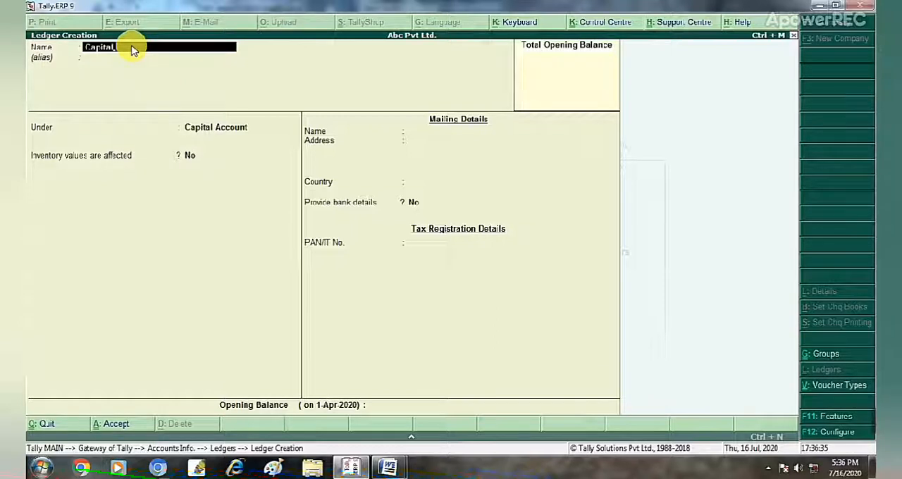
type("l")
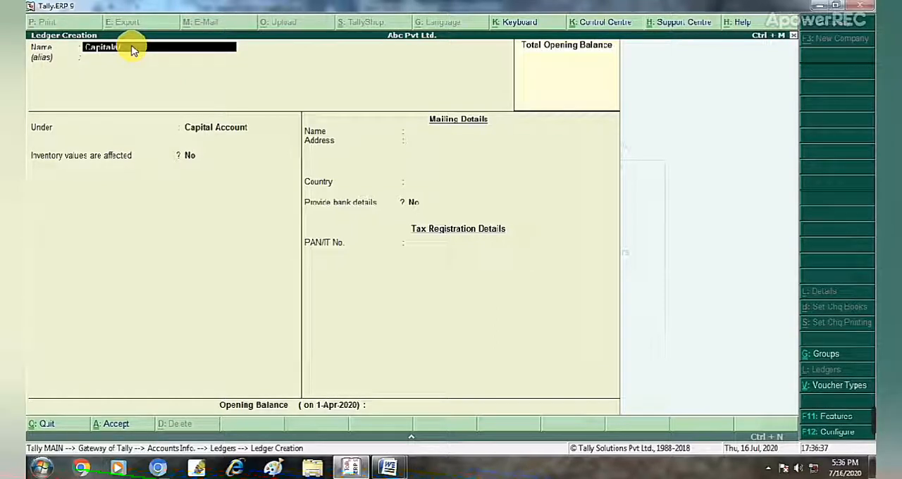
type("a/")
key("BackSpace")
key("BackSpace")
type("a")
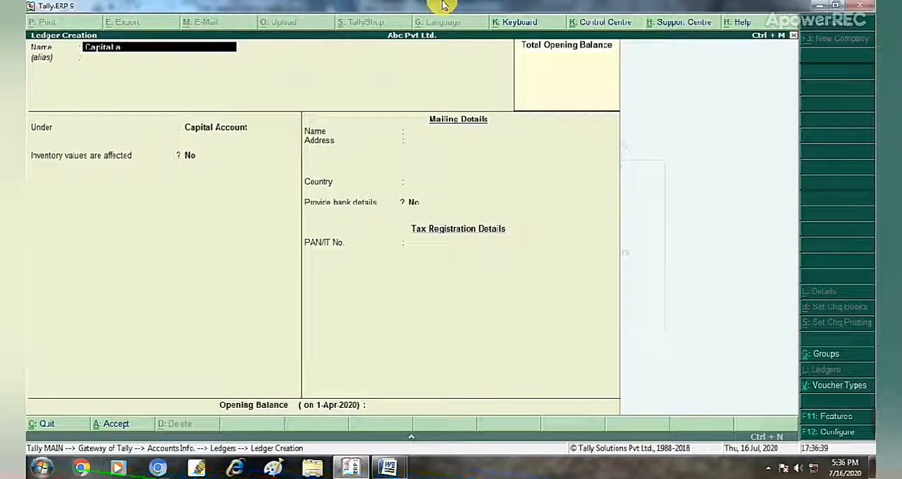
type("/c")
key("Return")
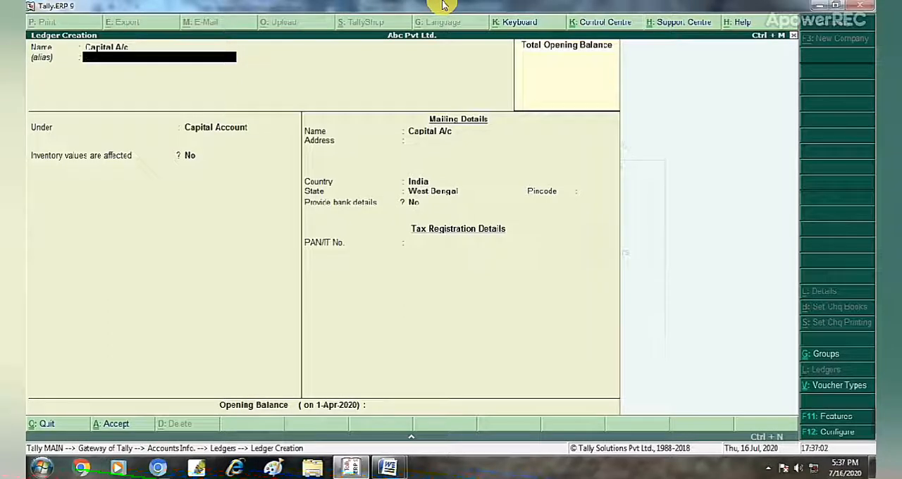
Leave the alias blank, place the ledger under the Capital Account group and keep inventory values affected at No.
key("Return")
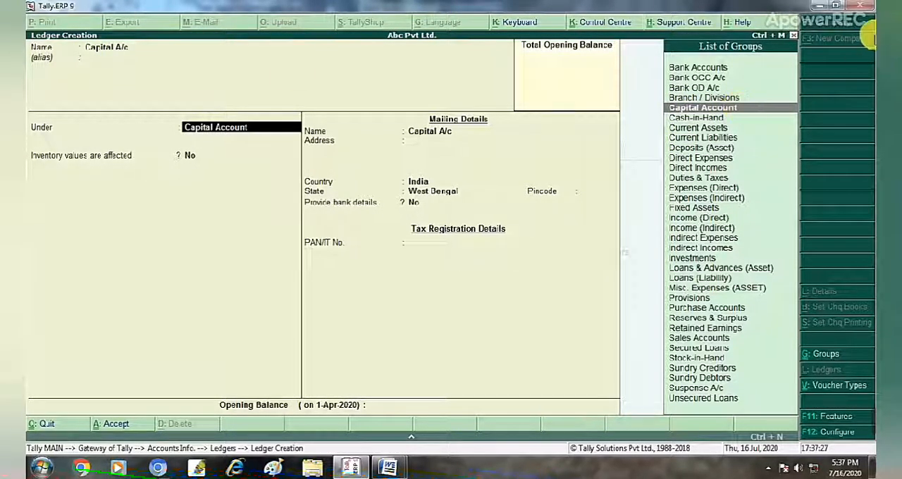
key("Return")
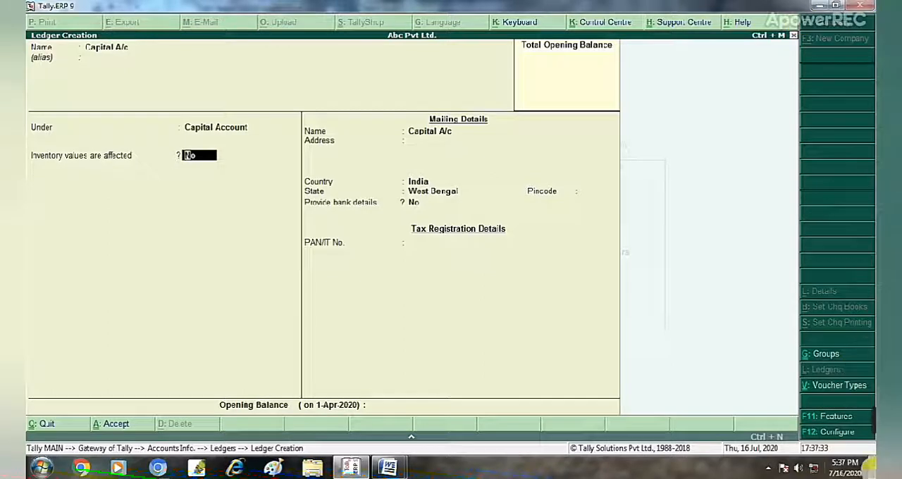
mouse_move(874, 428)
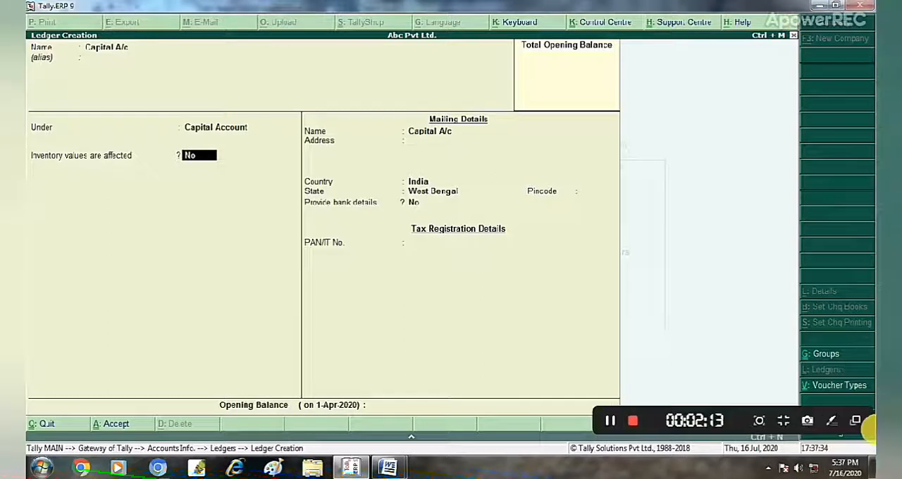
left_click(673, 172)
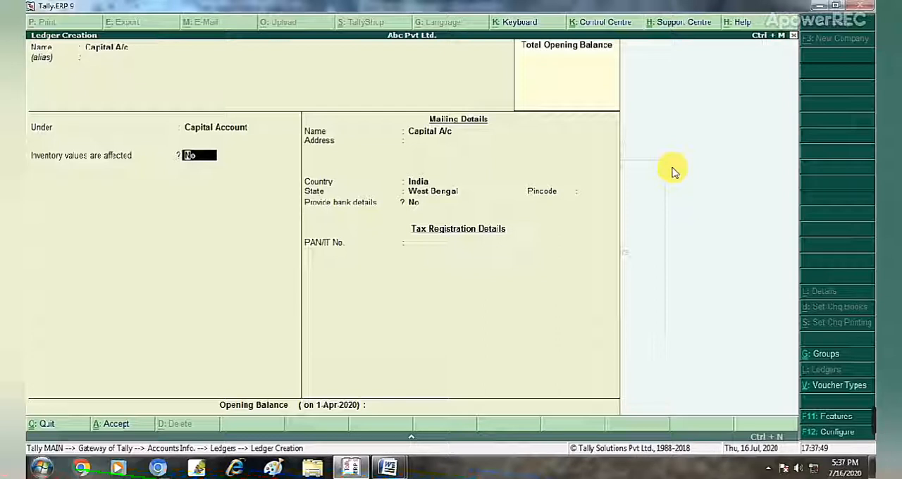
key("Return")
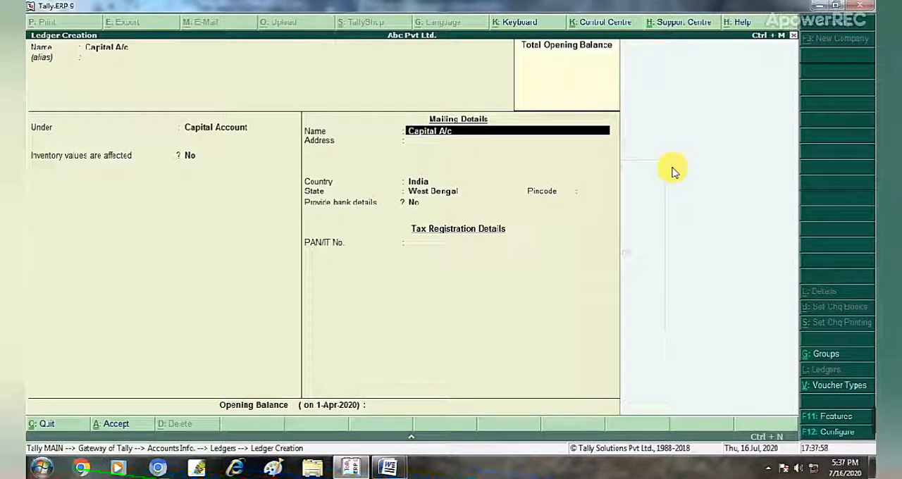
Keep Capital A/c as the mailing name and fill in the two-line mailing address.
key("Return")
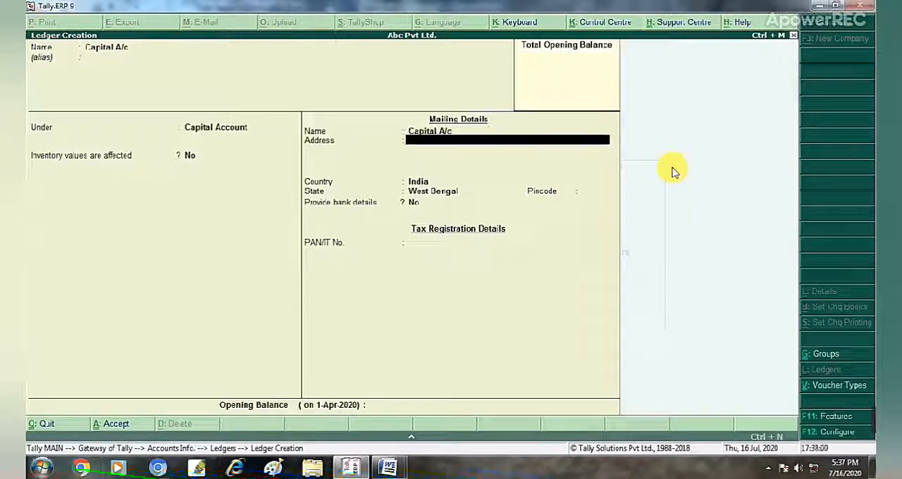
type("Subhaspally")
key("Return")
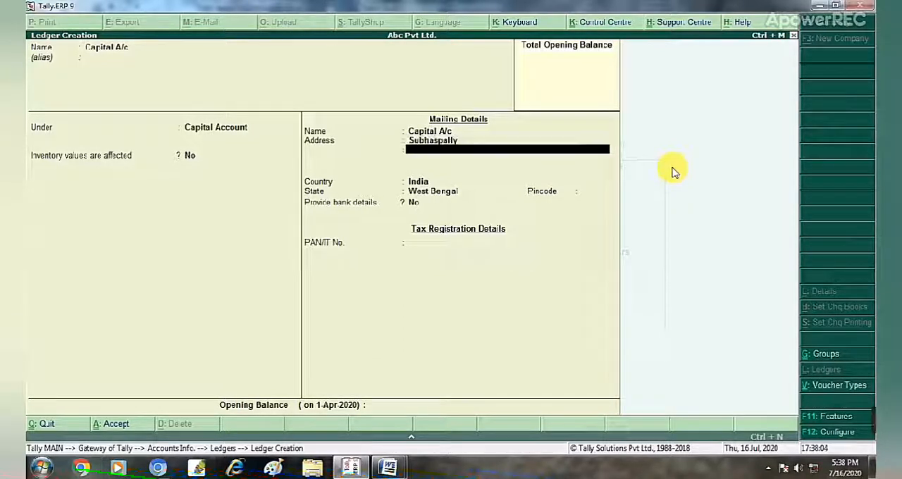
key("Return")
key("Up")
key("Return")
type("S")
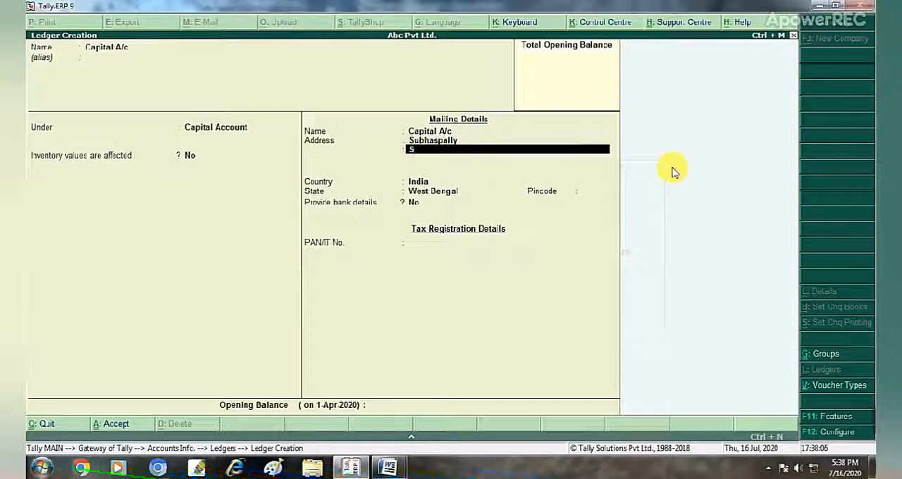
type("iliguri,")
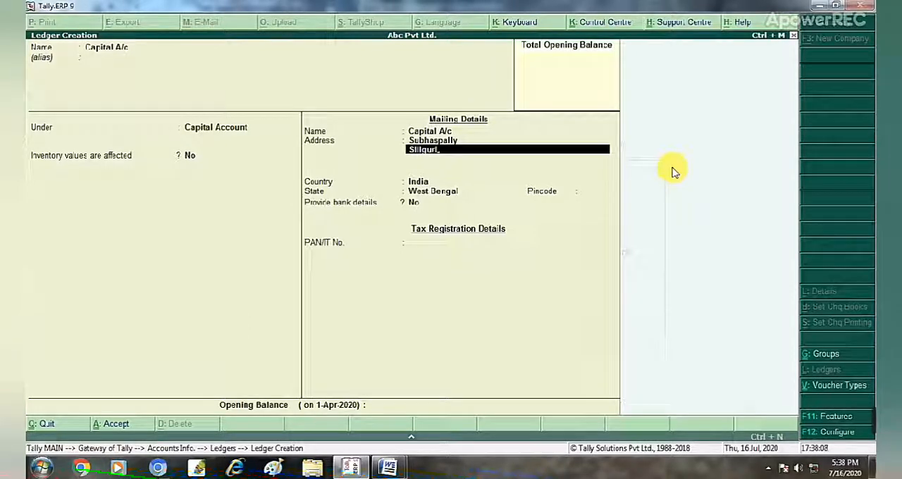
key("Return")
key("Return")
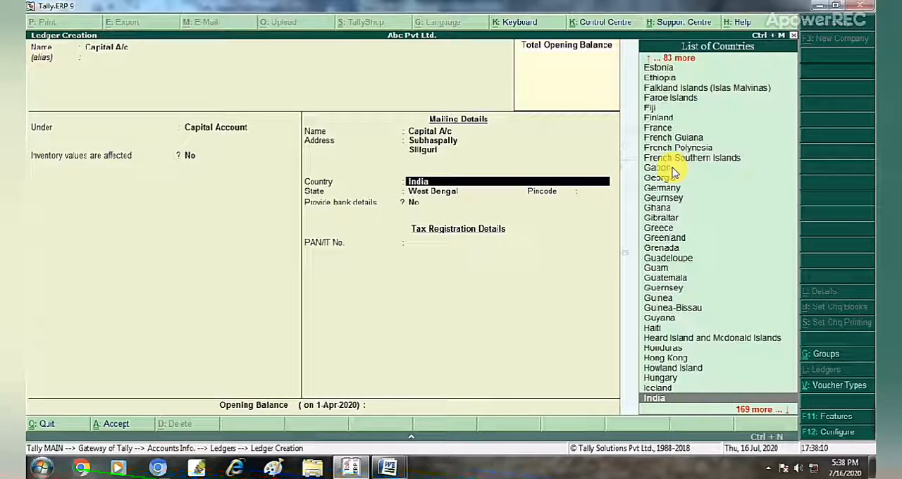
Keep India and West Bengal as country and state, fill in the postal pincode and leave bank details at No.
key("Return")
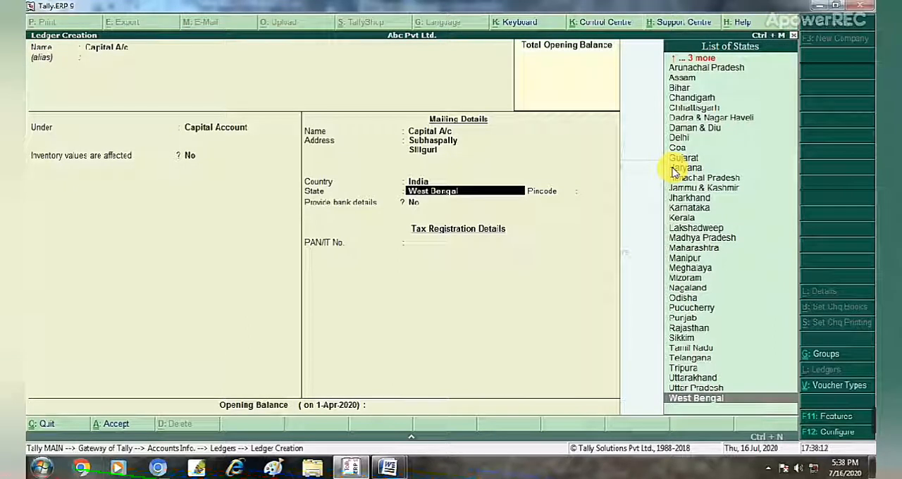
key("Return")
type("734001")
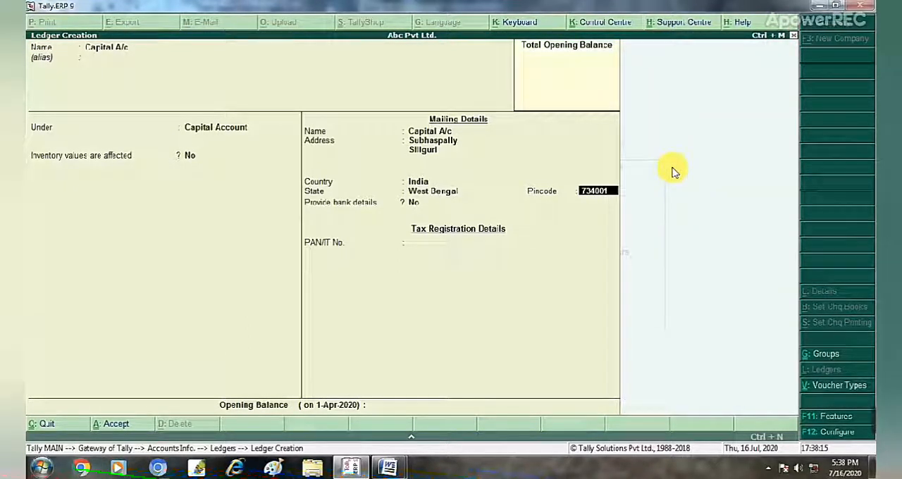
key("Return")
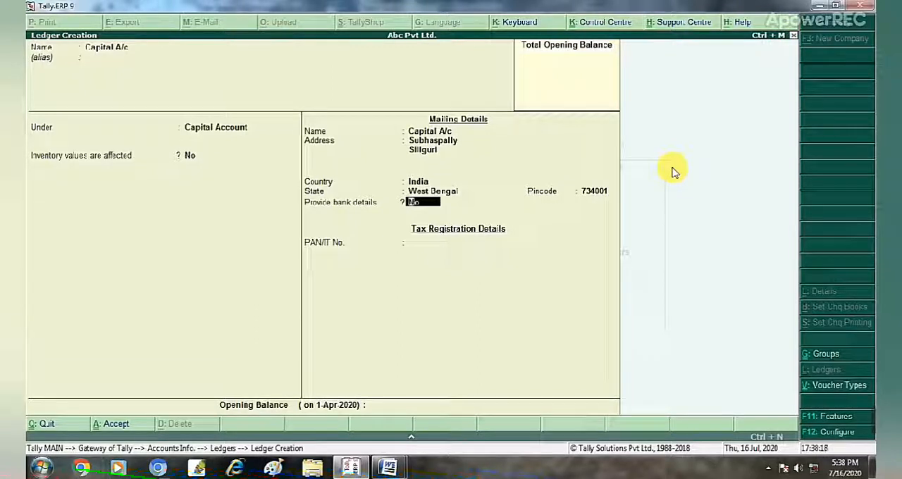
key("Return")
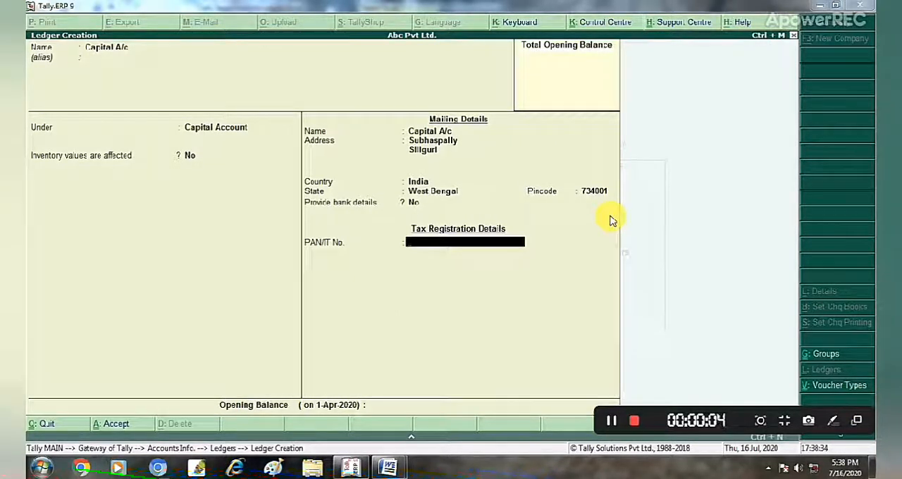
Fill in the PAN/IT number in the ledger's tax registration details.
left_click(425, 258)
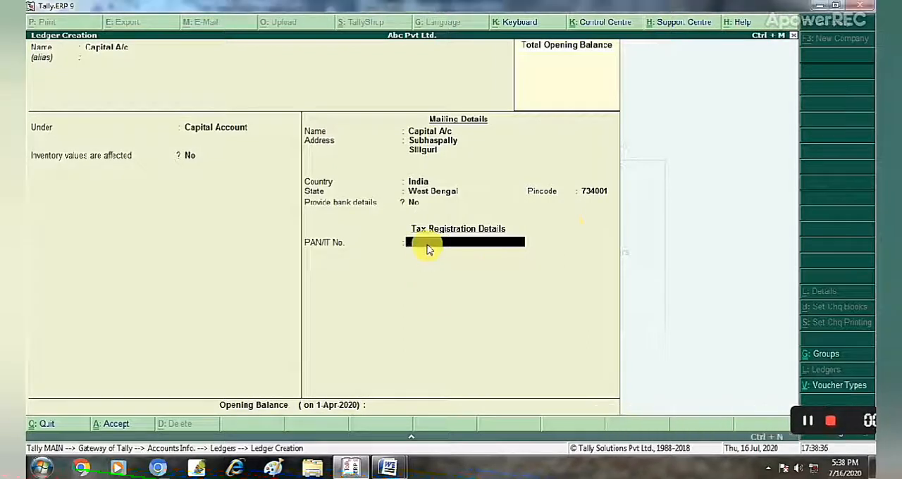
type("PAN12345")
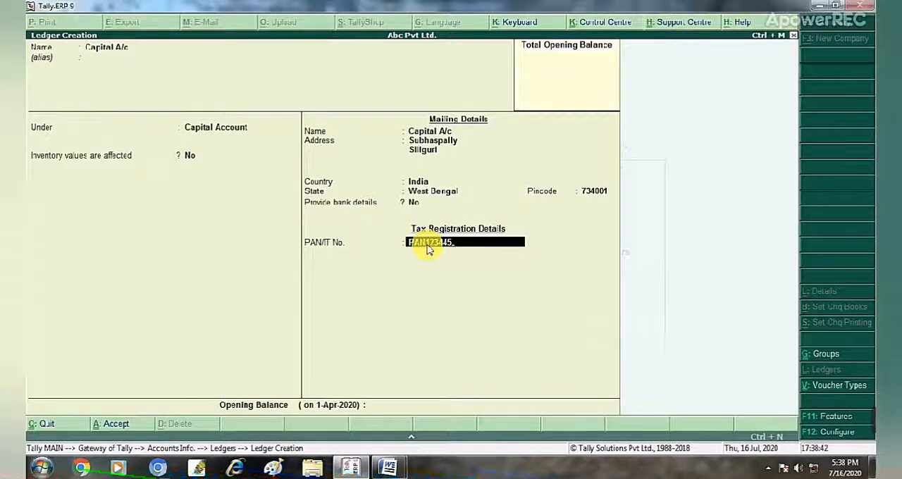
key("Return")
key("Return")
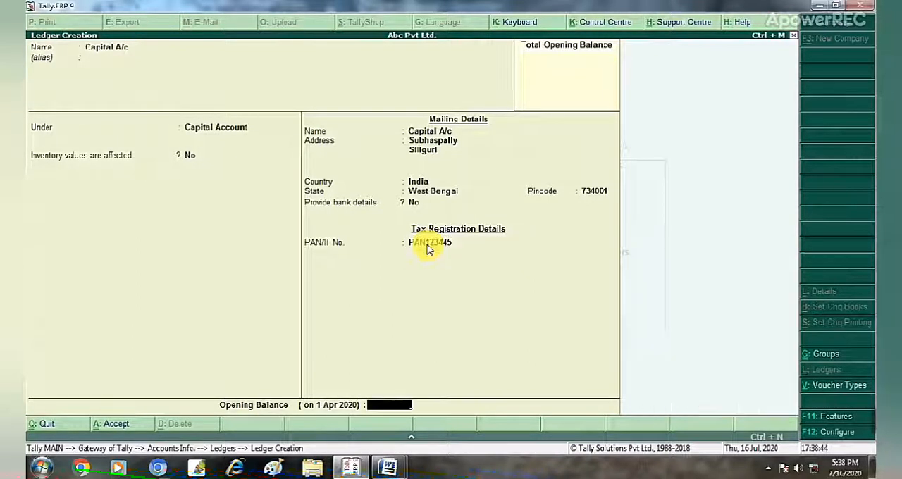
key("Up")
key("Return")
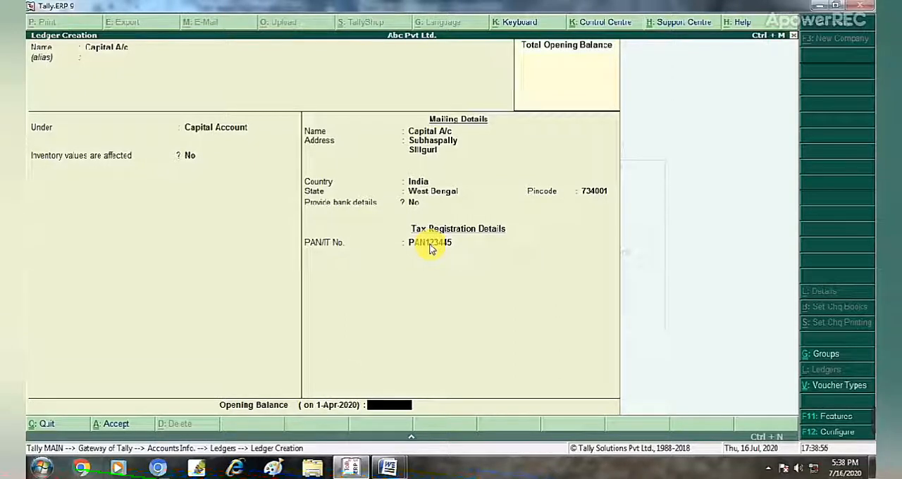
Set the opening balance of Capital A/c to 625000 Cr and save the ledger.
type("25000")
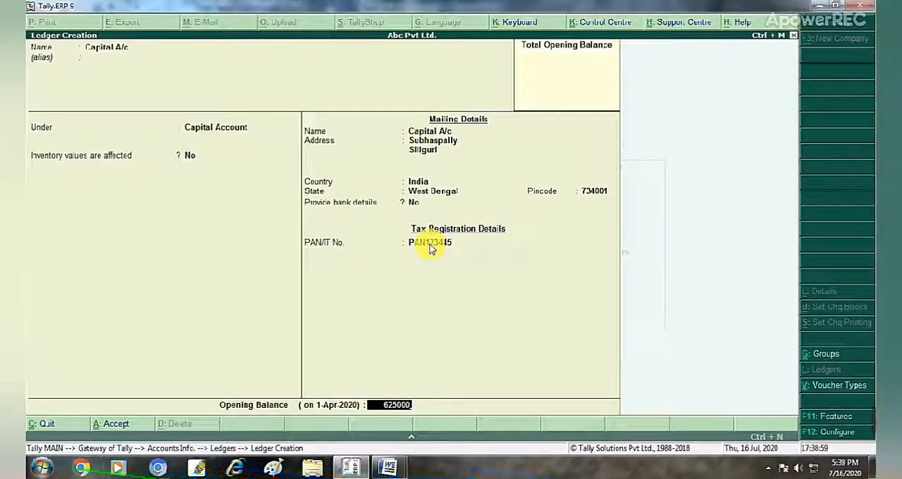
key("Return")
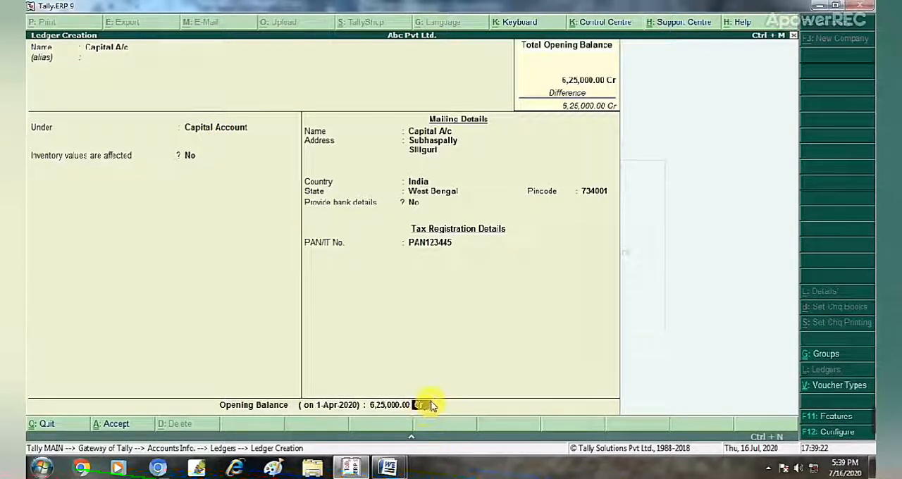
key("Return")
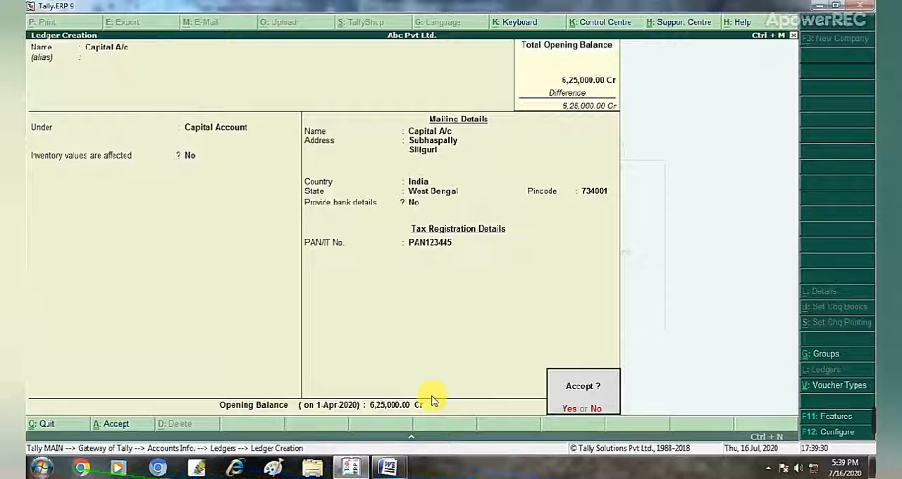
key("y")
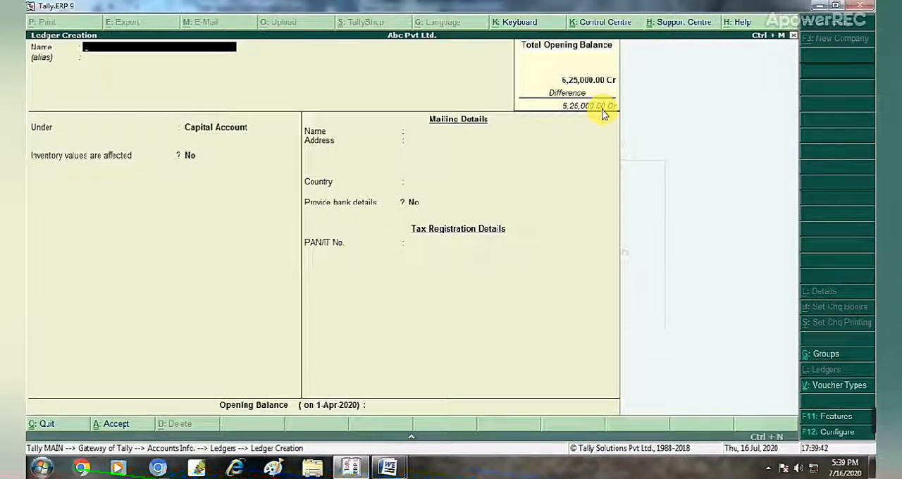
Consult the ledger list in Word again, and name the next ledger in Tally.ERP 9 General Reserve A/c.
left_click(388, 468)
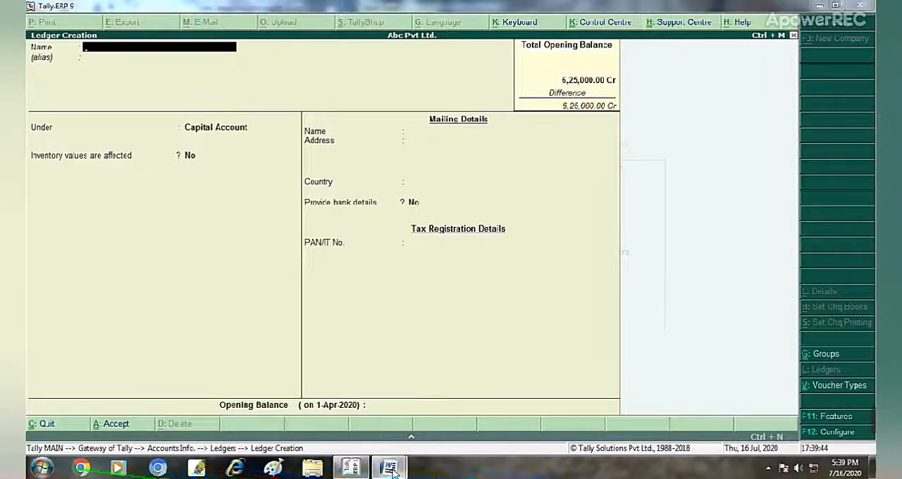
left_click(376, 398)
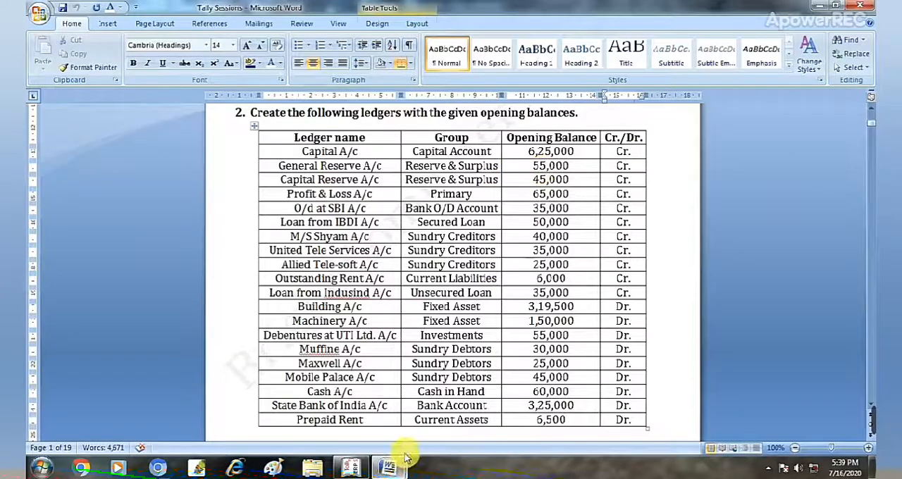
left_click(392, 470)
left_click(350, 470)
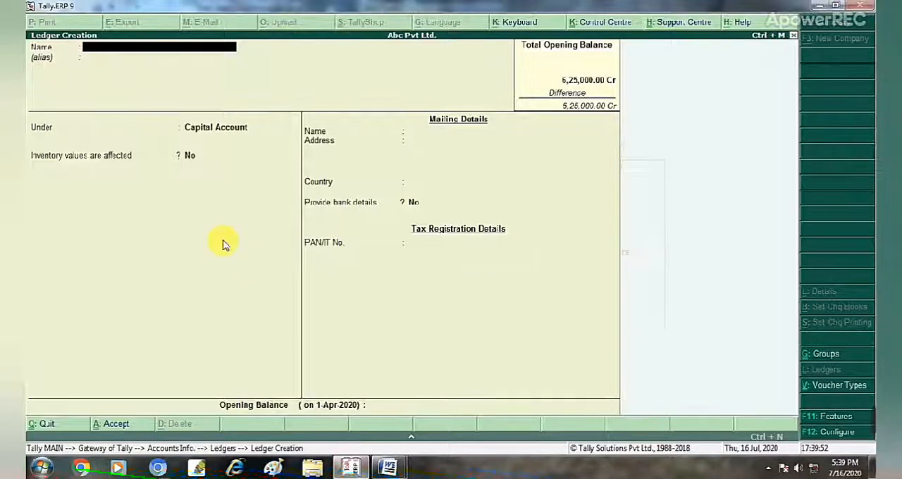
type("Gen")
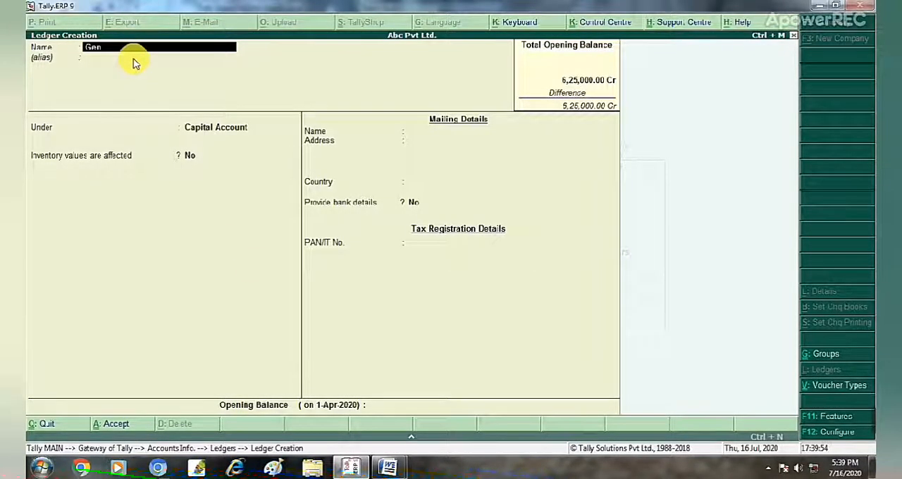
type("eral Rese")
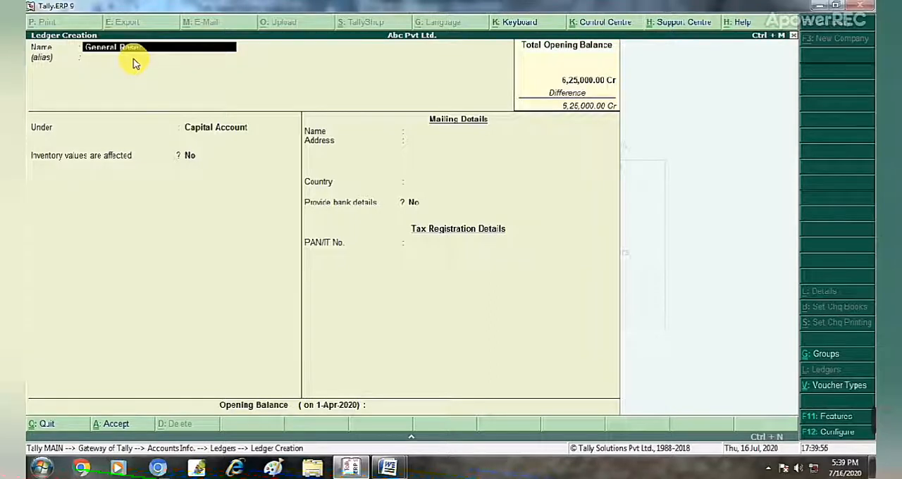
type("rve a")
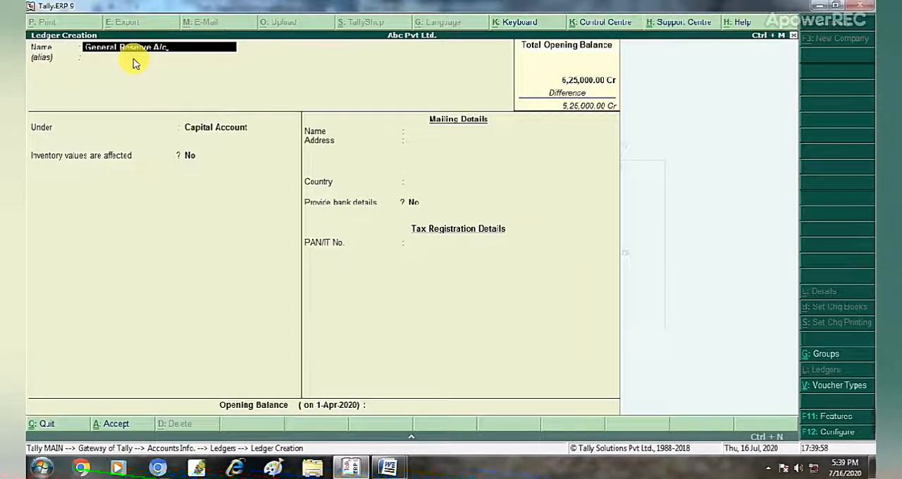
Place General Reserve A/c under Reserves & Surplus, keeping inventory values affected and bank details at No.
key("Return")
key("Return")
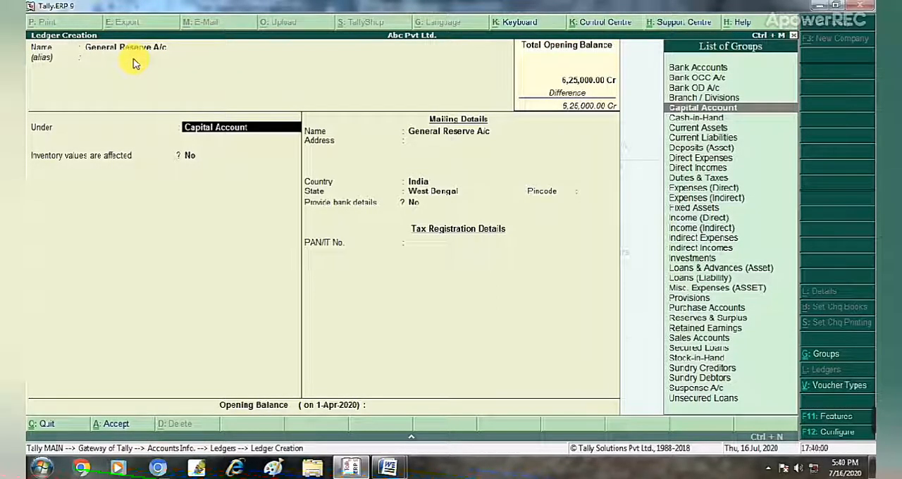
type("R")
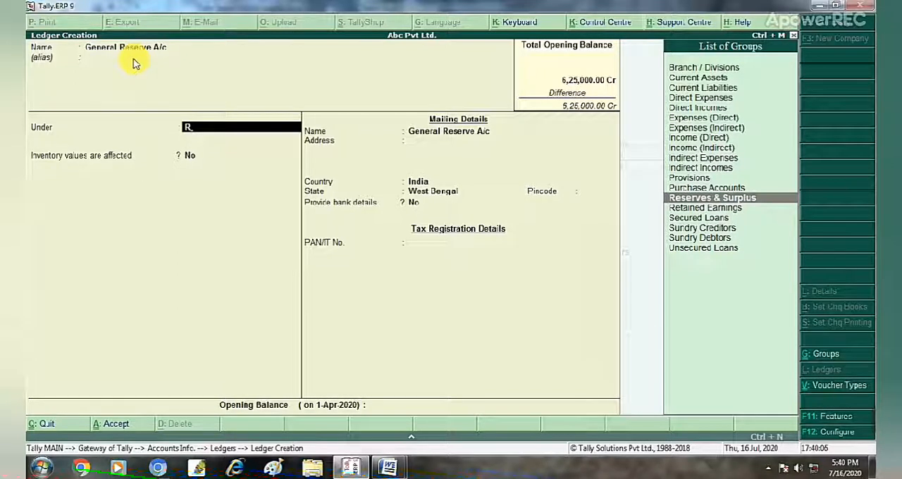
key("Return")
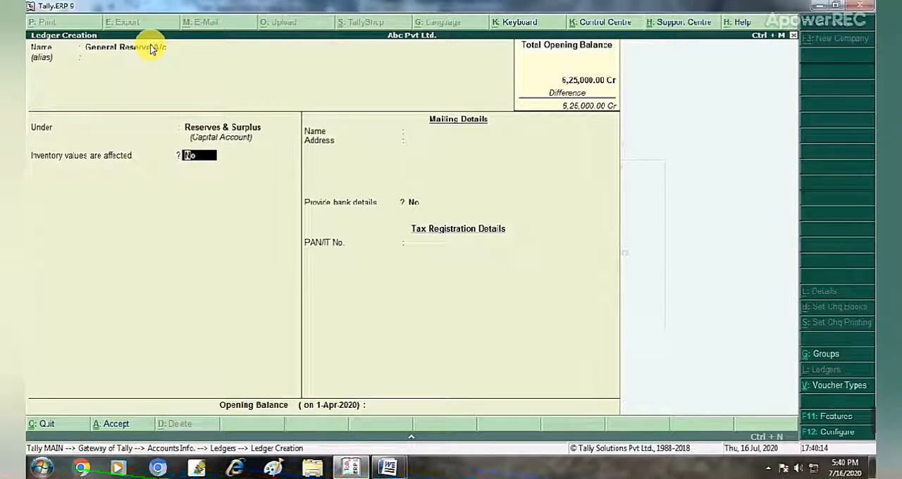
key("Return")
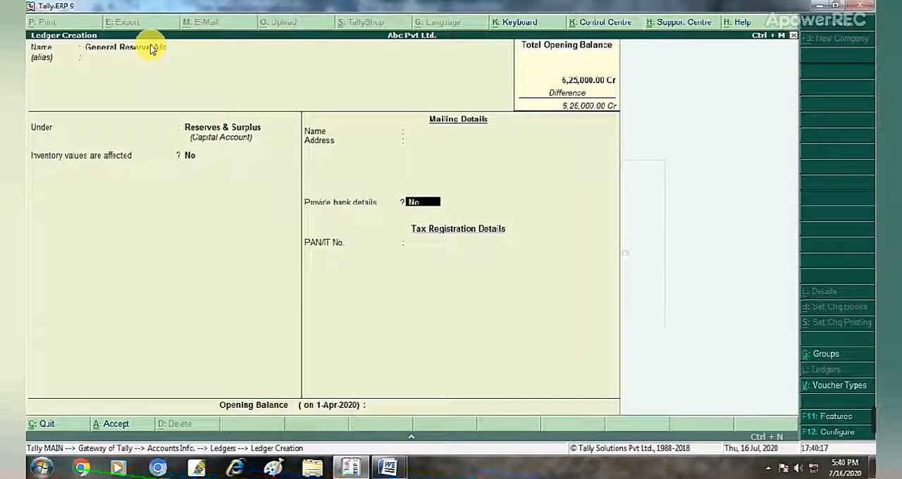
key("Return")
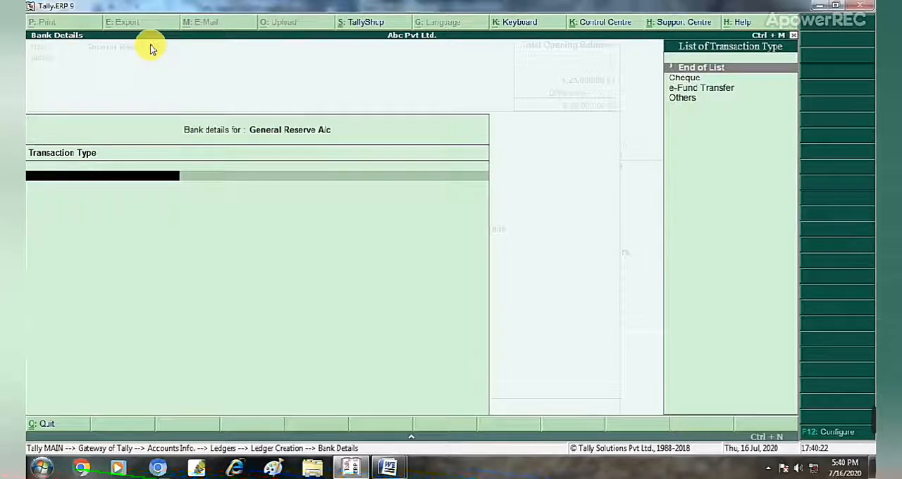
key("Return")
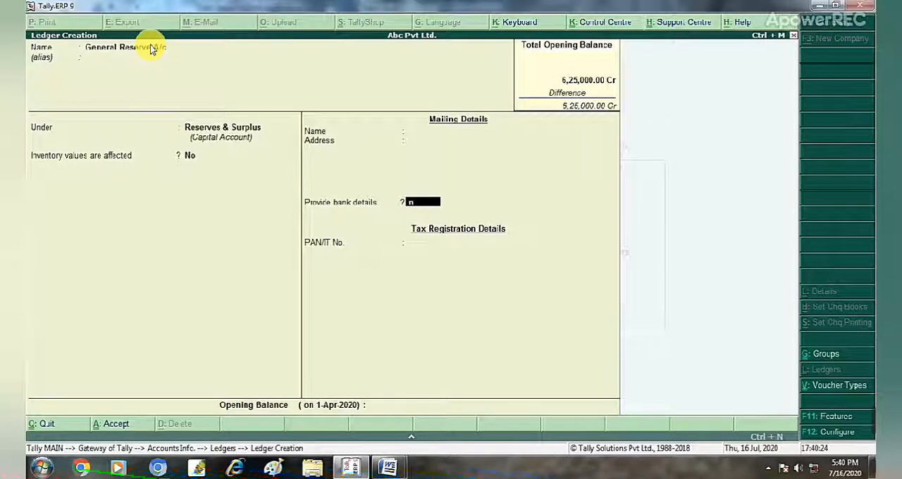
key("n")
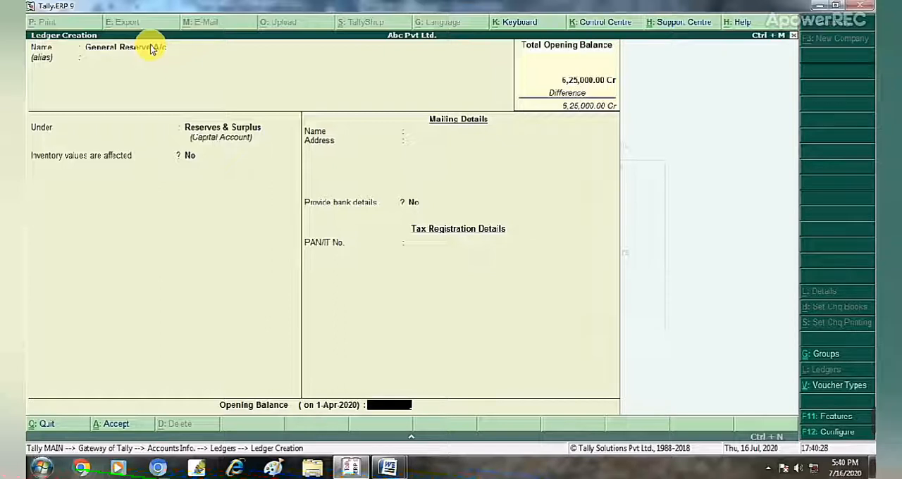
Set the opening balance of General Reserve A/c to 55000 Cr and save the ledger.
type("55000")
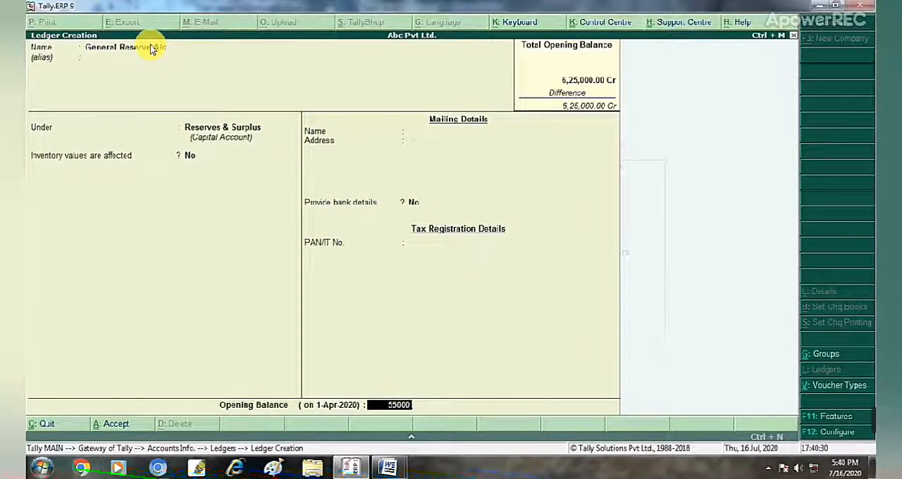
key("Return")
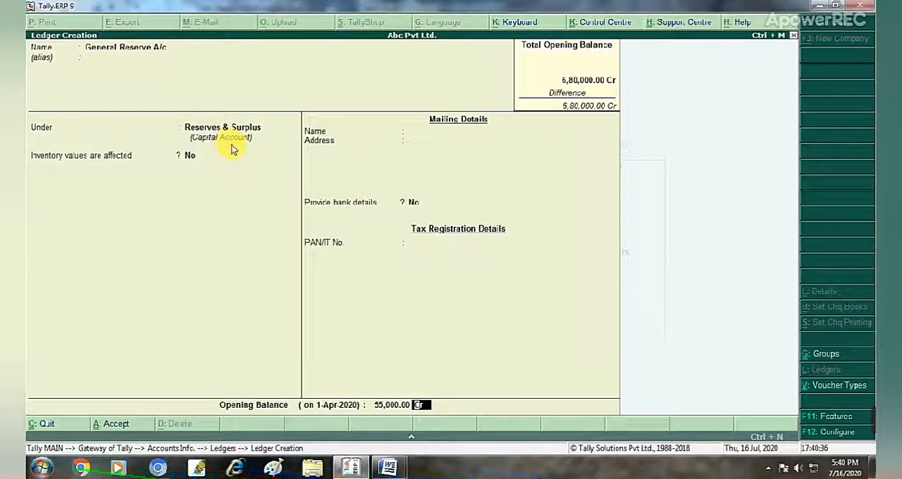
key("Return")
key("Return")
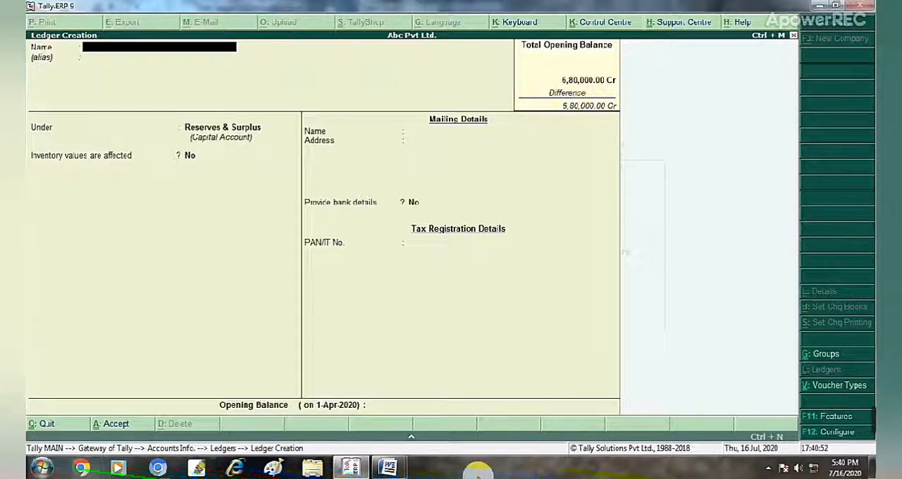
Consult the ledger list in Word, and name the next ledger in Tally.ERP 9 Capital Reserve.
mouse_move(389, 471)
left_click(317, 407)
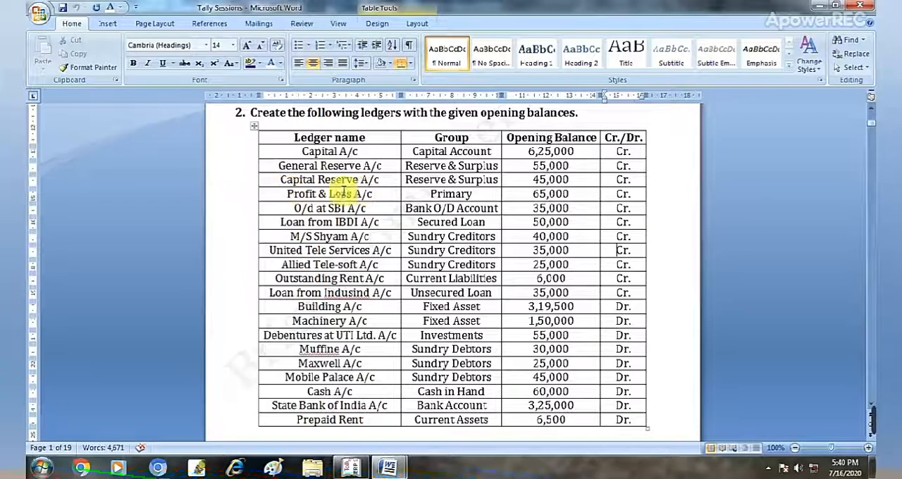
mouse_move(389, 469)
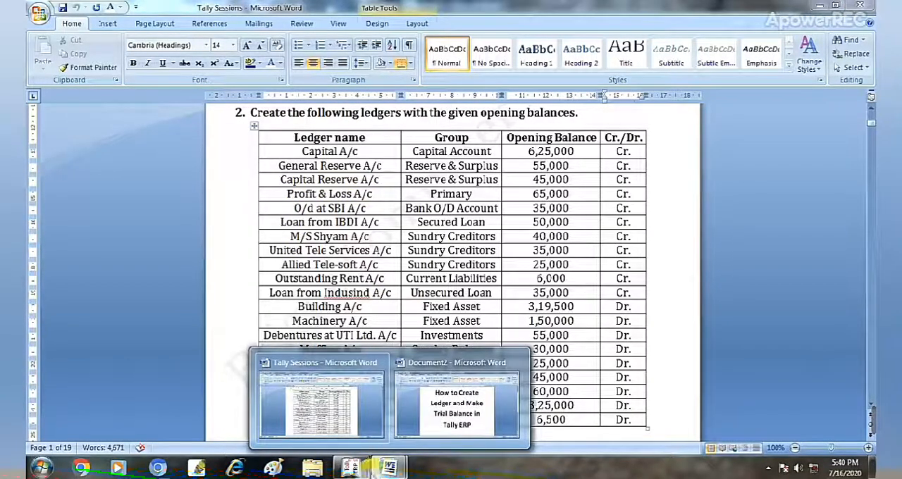
left_click(351, 469)
type("Ca")
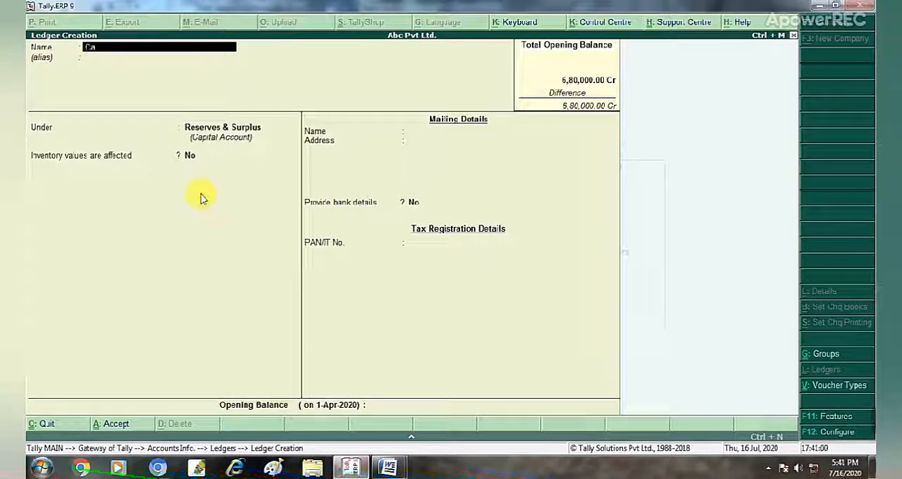
type("pital R")
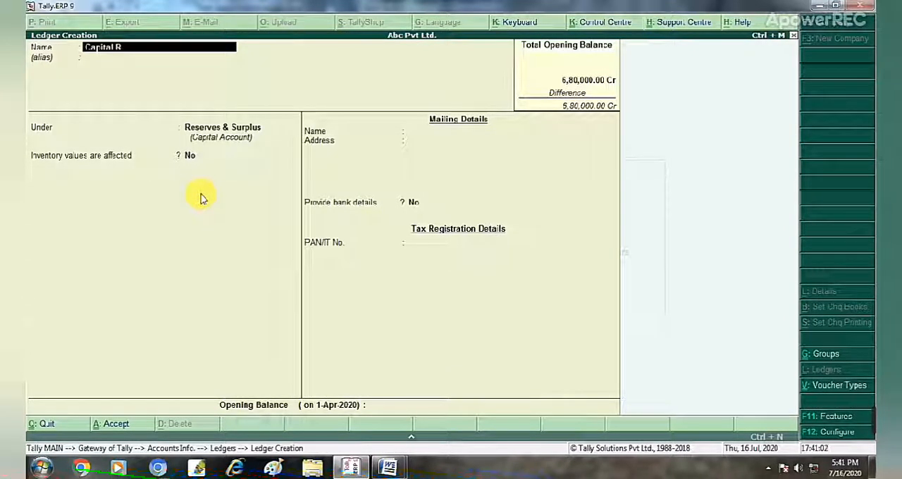
type("eserve")
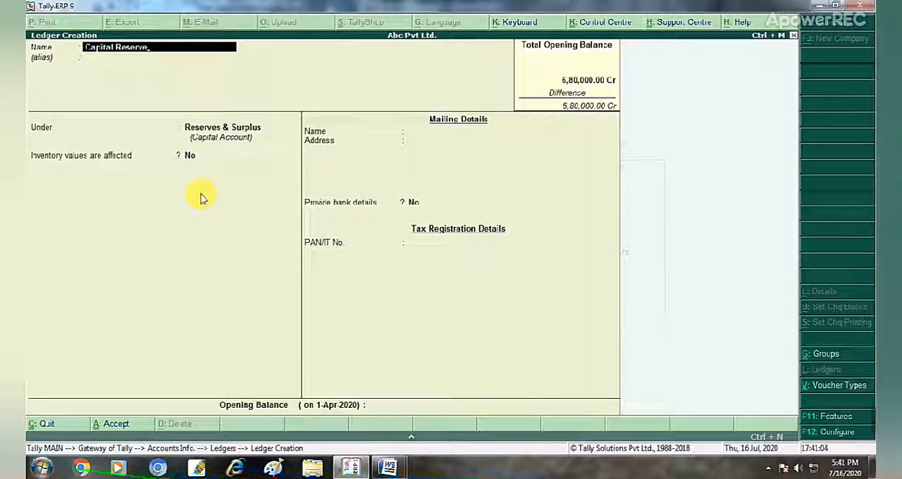
key("Return")
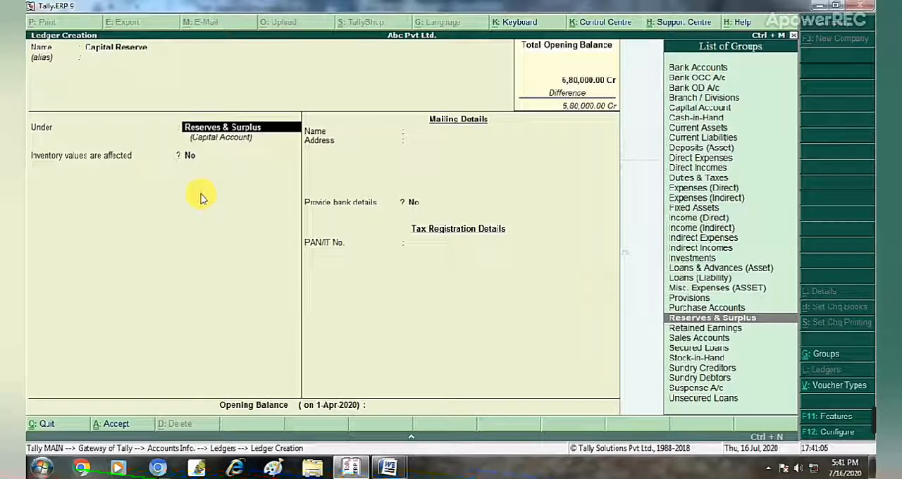
Keep Capital Reserve under Reserves & Surplus with inventory and bank details at No, checking its entry in the Word list.
key("Return")
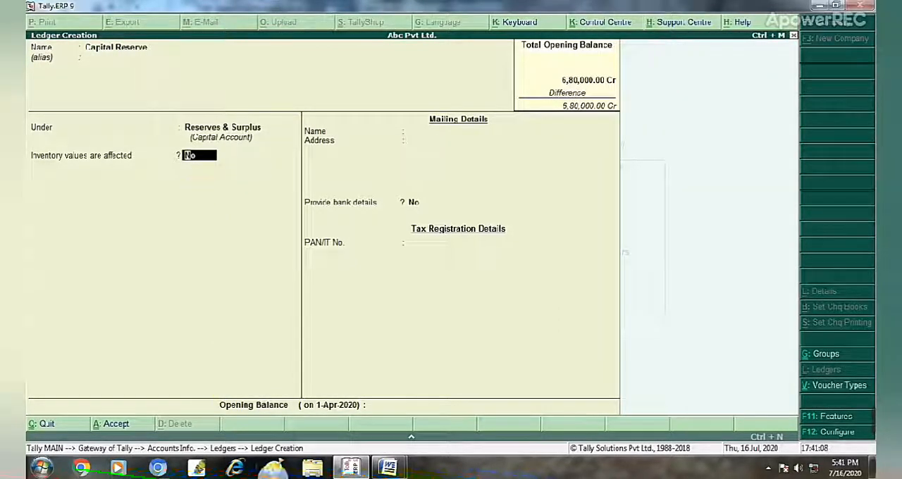
left_click(353, 467)
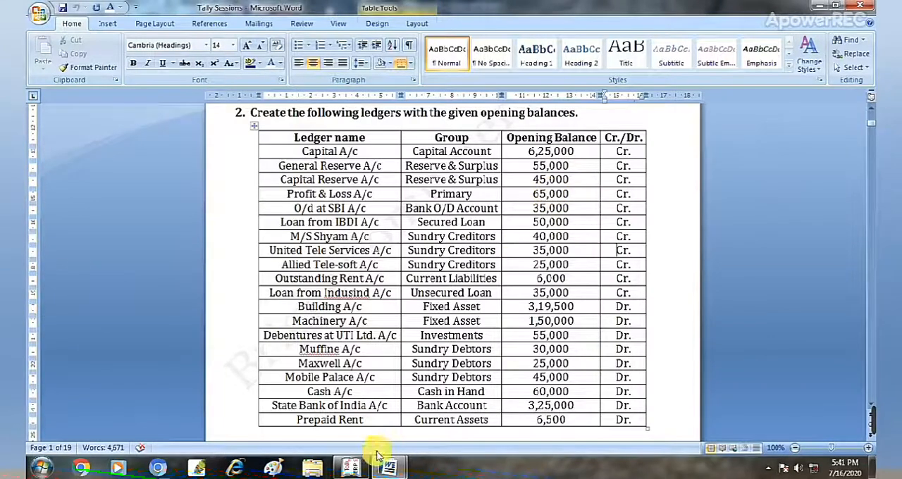
left_click(356, 469)
key("Return")
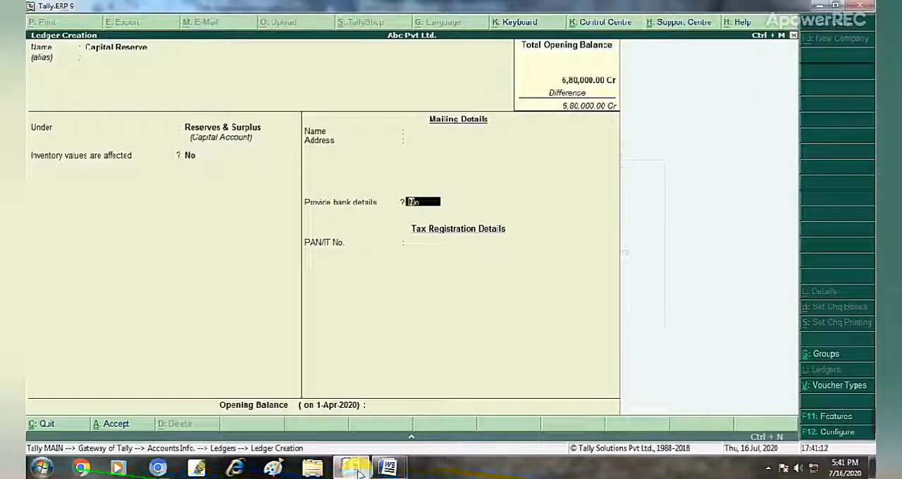
key("Return")
key("Return")
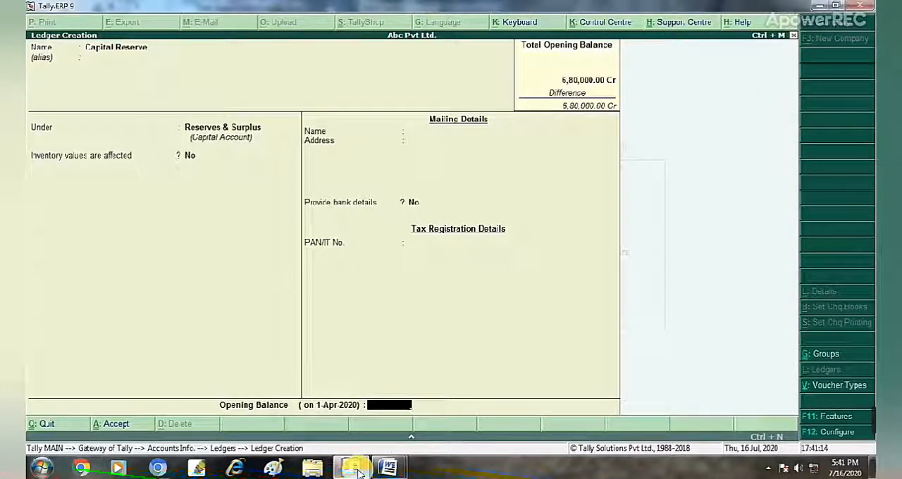
Set the opening balance of Capital Reserve to 45000 Cr and save the ledger.
type("45,000")
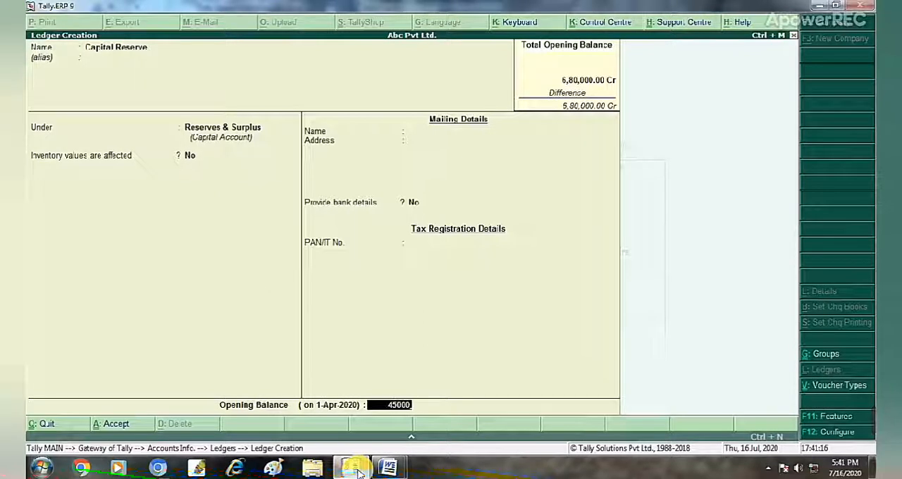
key("Return")
key("Return")
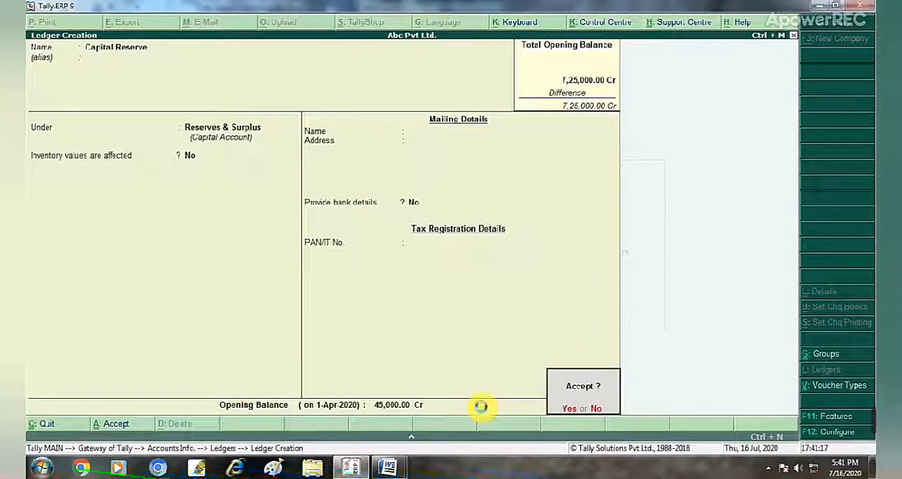
key("Return")
mouse_move(858, 419)
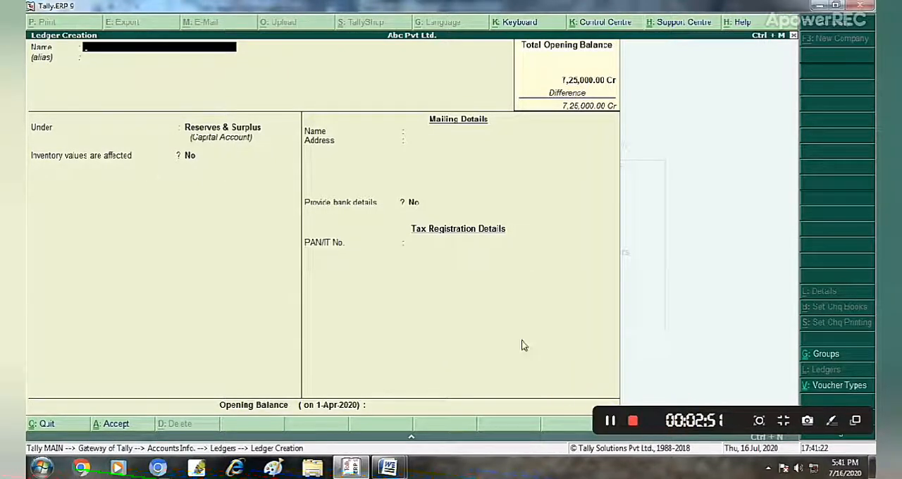
left_click(630, 423)
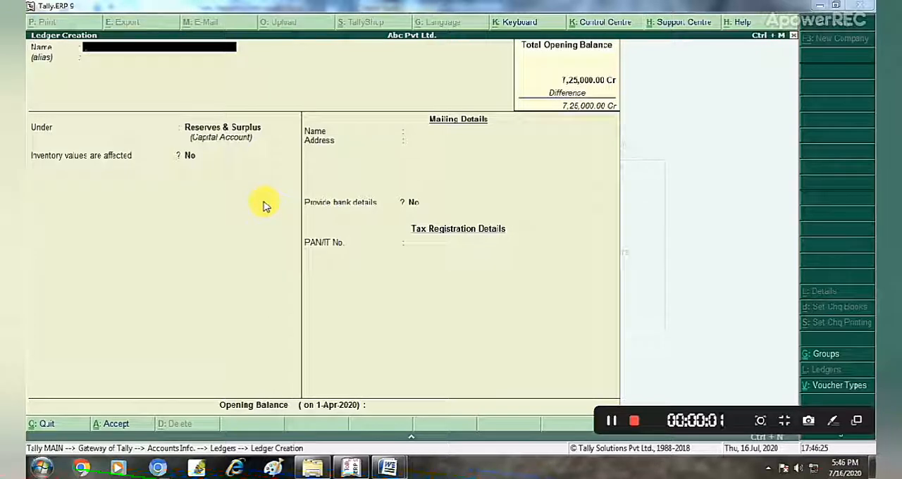
Review the ledger list in Word for the Profit & Loss A/c entry, and switch back to Tally.ERP 9.
mouse_move(389, 467)
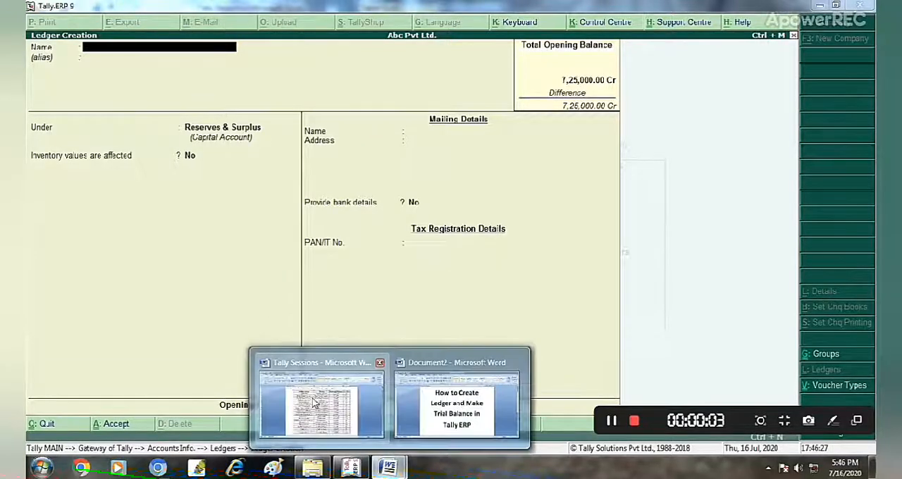
left_click(317, 384)
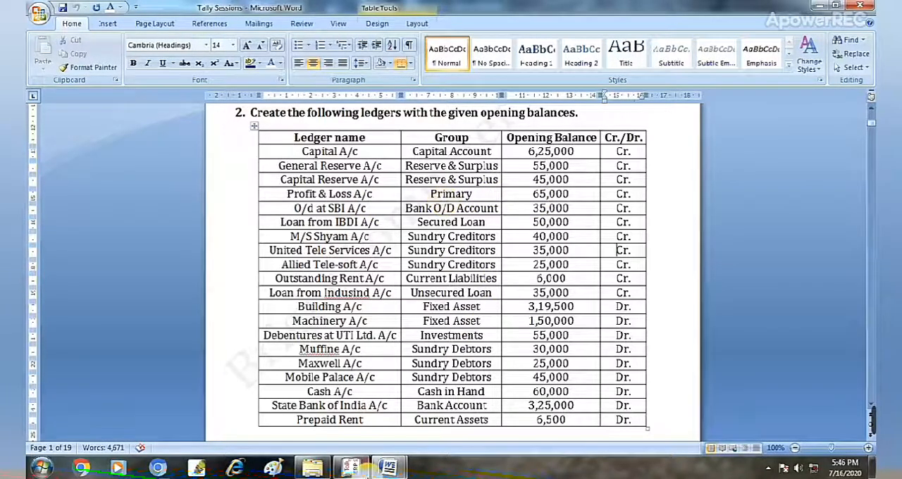
left_click(388, 467)
left_click(351, 468)
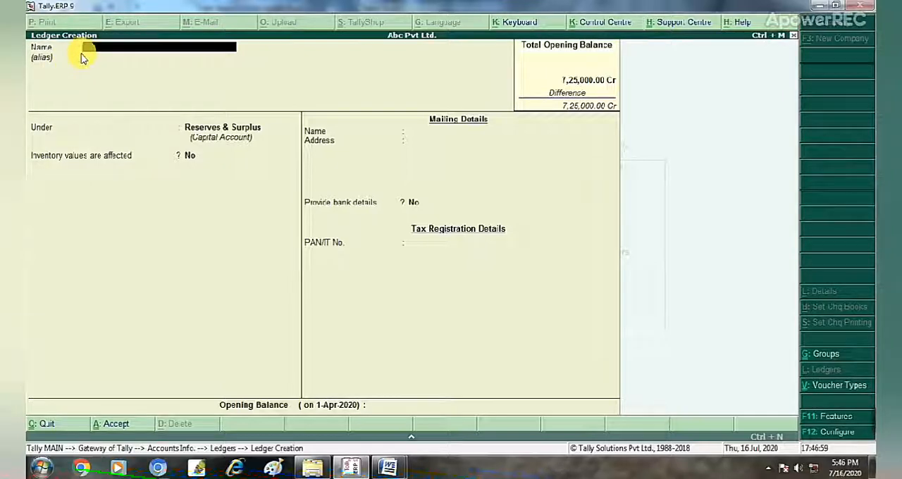
Quit the blank ledger creation form and open the list of existing ledgers for display.
key("Escape")
key("y")
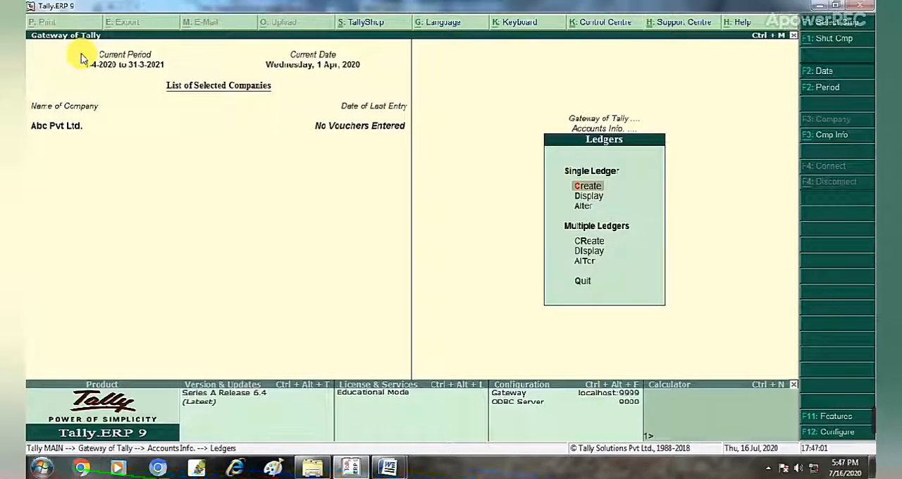
key("Down")
key("Down")
key("Up")
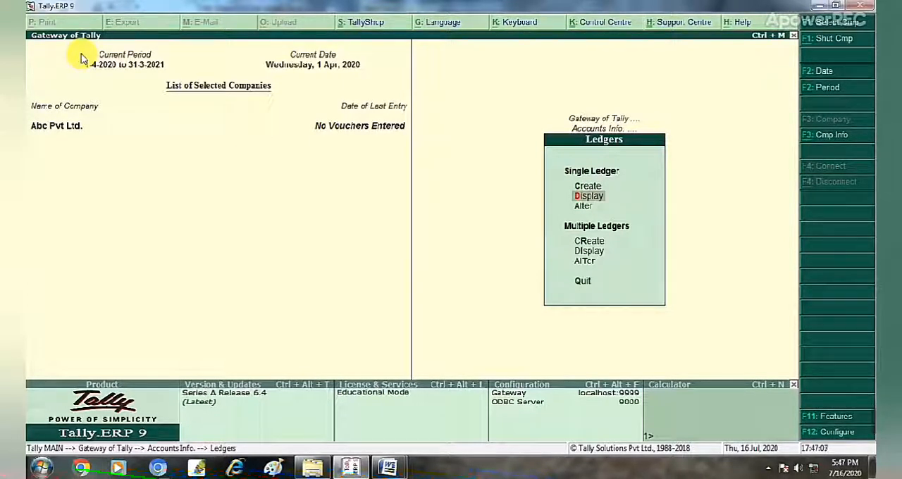
key("Return")
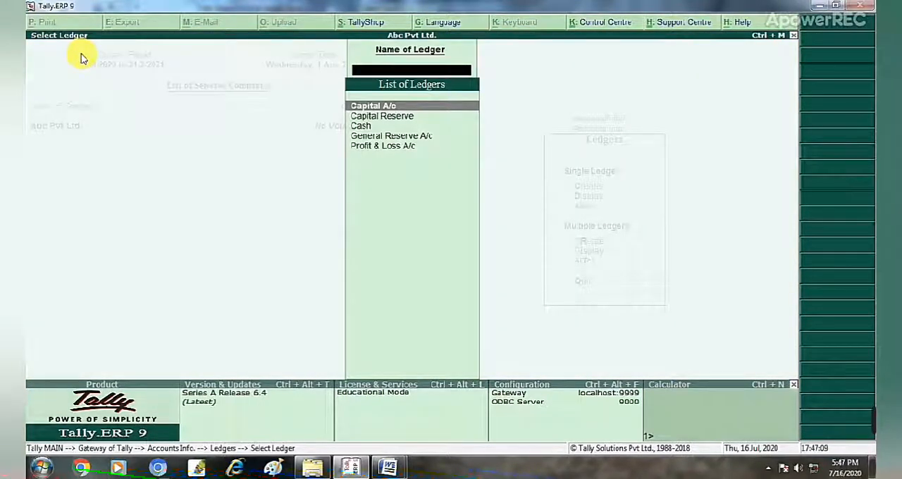
Look through the existing ledgers of Abc Pvt Ltd., from Capital A/c to Profit & Loss A/c.
key("Down")
key("Down")
key("Down")
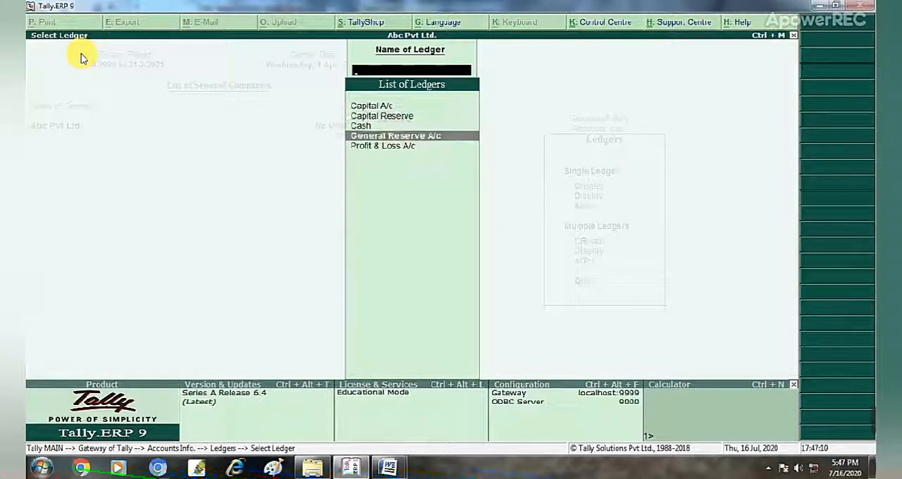
key("Up")
key("Up")
key("Up")
key("Down")
key("Down")
key("Down")
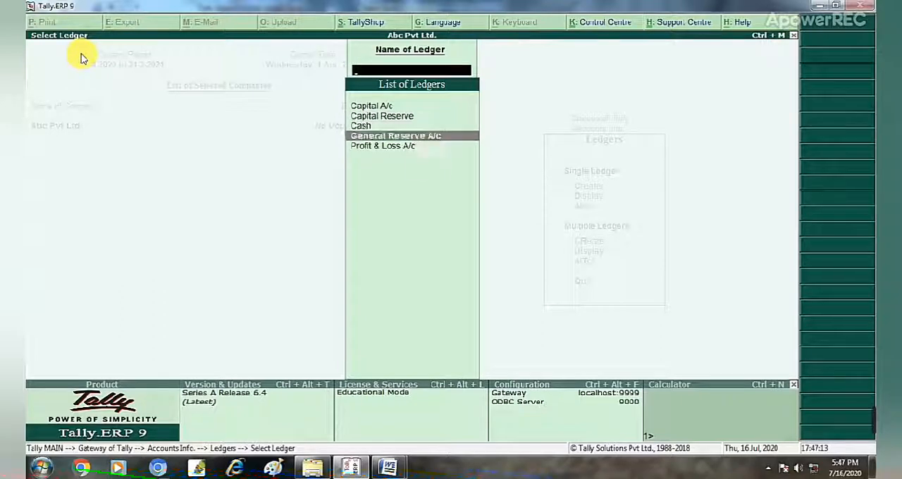
key("Down")
key("Up")
key("Up")
key("Down")
key("Down")
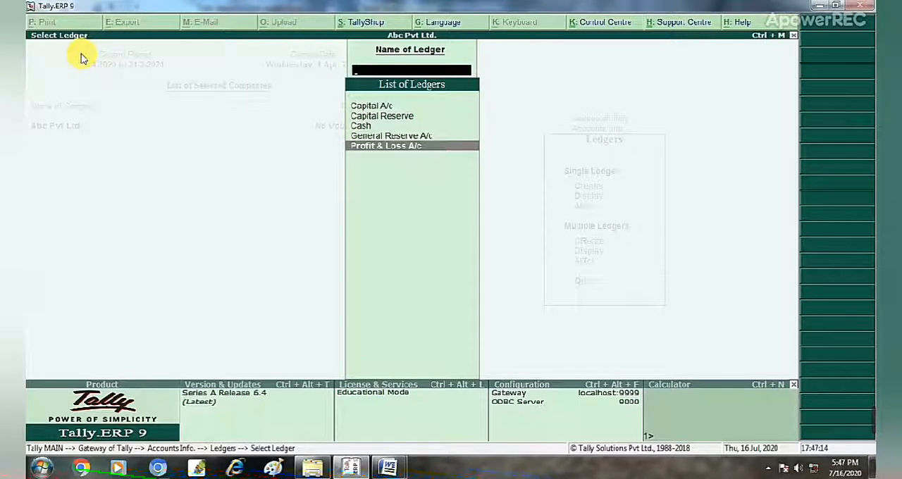
Display the Cash ledger's details and return to the ledger options.
key("Up")
key("Up")
key("Return")
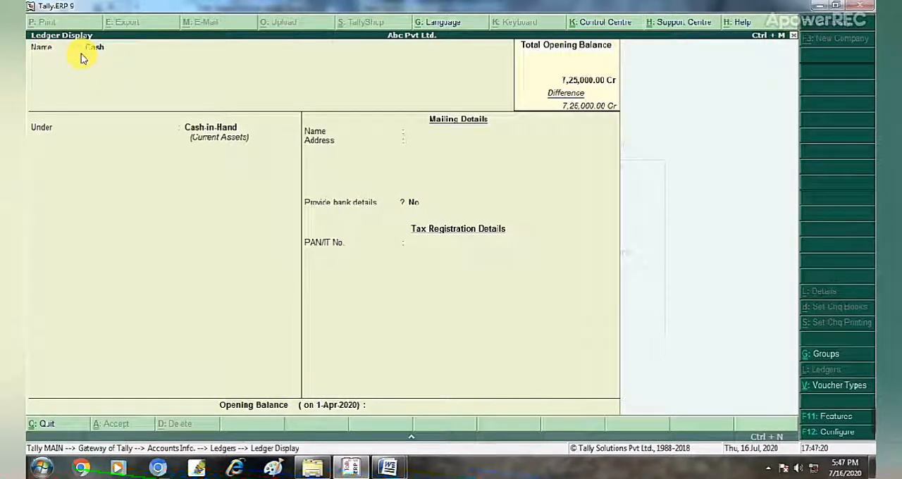
key("Escape")
key("Escape")
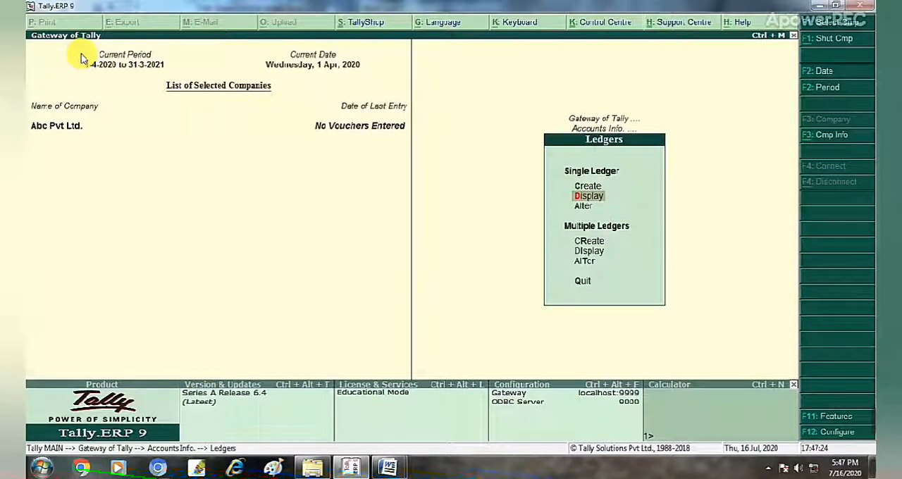
Open the Profit & Loss A/c ledger of Abc Pvt Ltd. for alteration.
key("Down")
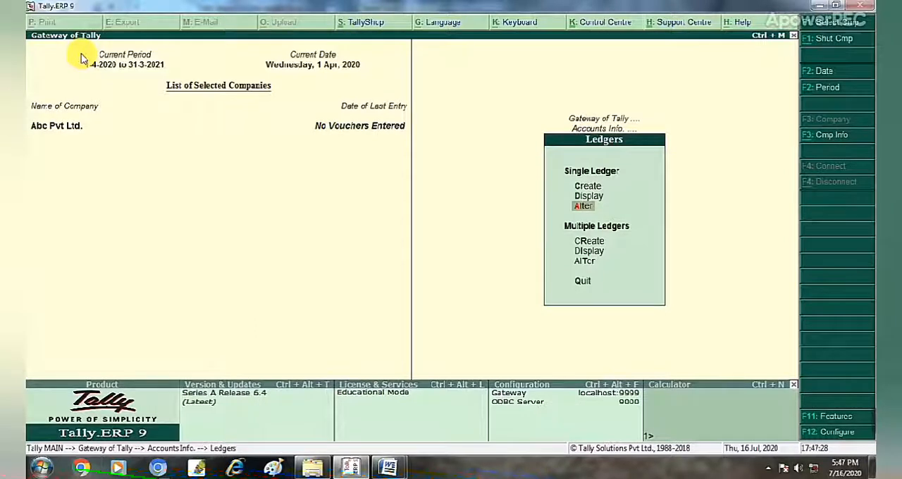
key("Return")
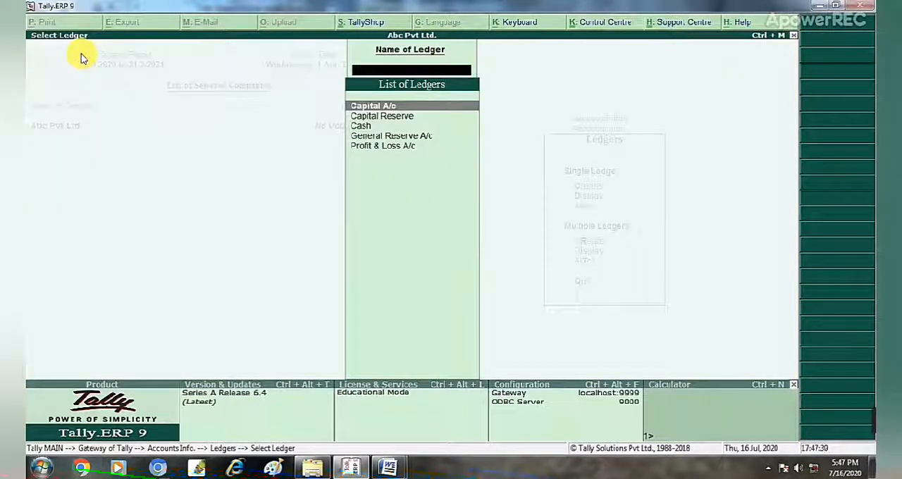
key("Down")
key("Down")
key("Down")
key("Down")
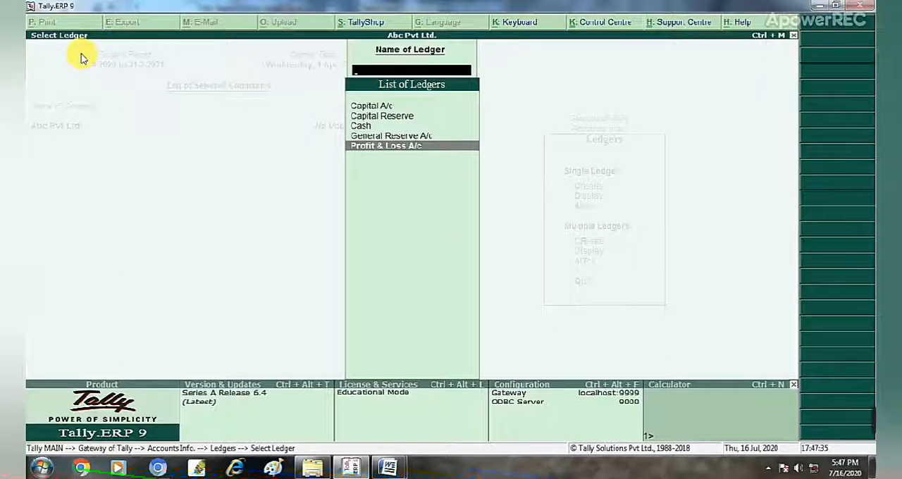
key("Return")
Set the Profit & Loss A/c opening balance to 65,000 Cr, save the ledger and return to the ledger options.
key("Return")
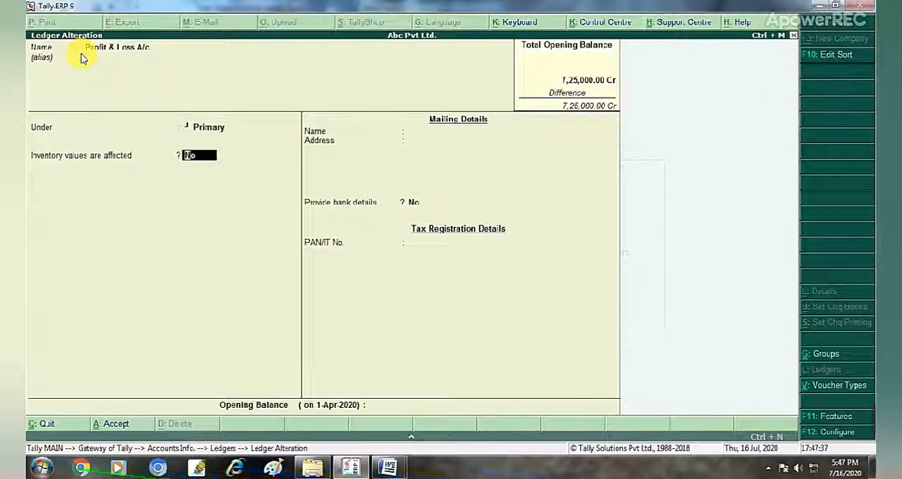
key("BackSpace")
key("Return")
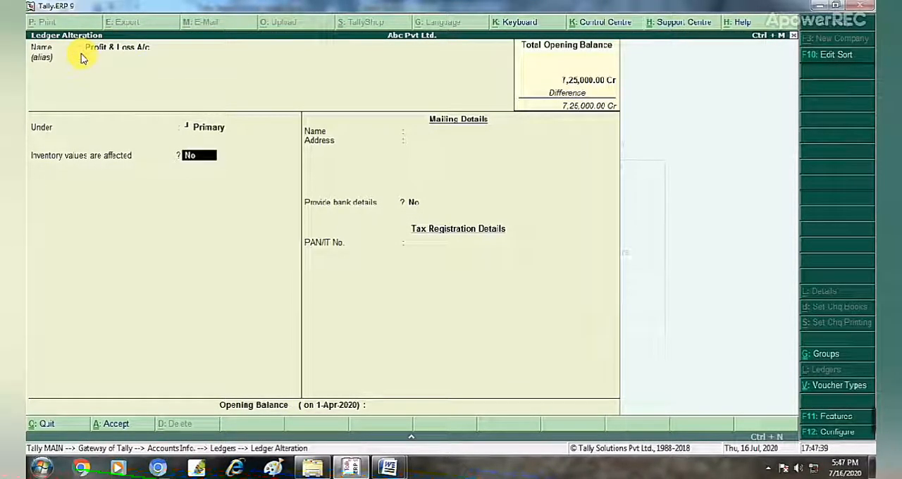
key("BackSpace")
key("Return")
key("BackSpace")
key("Return")
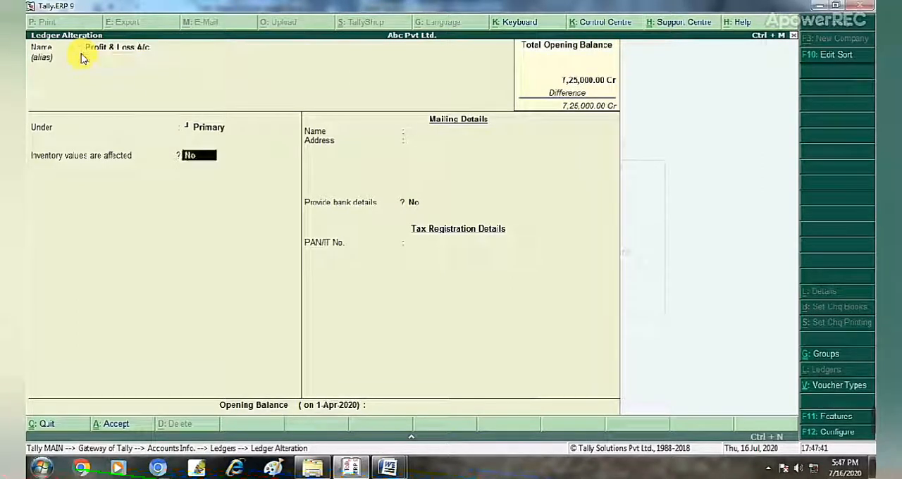
key("Return")
key("Return")
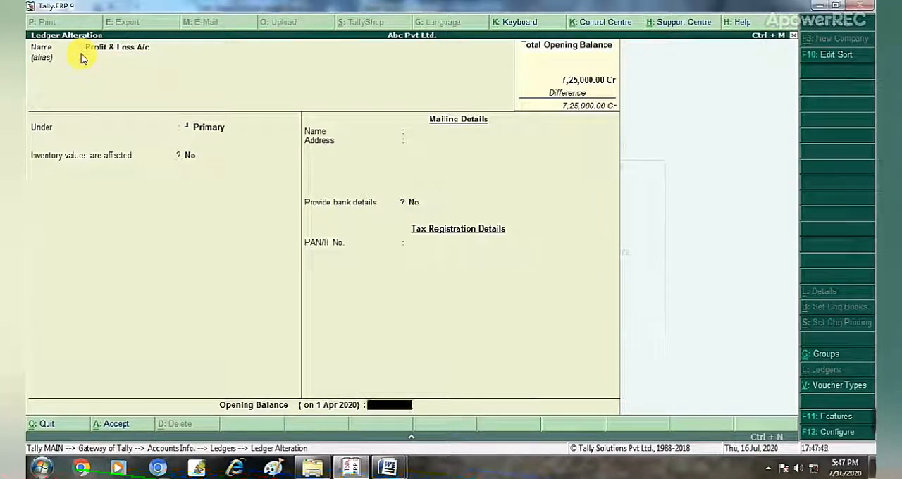
type("65")
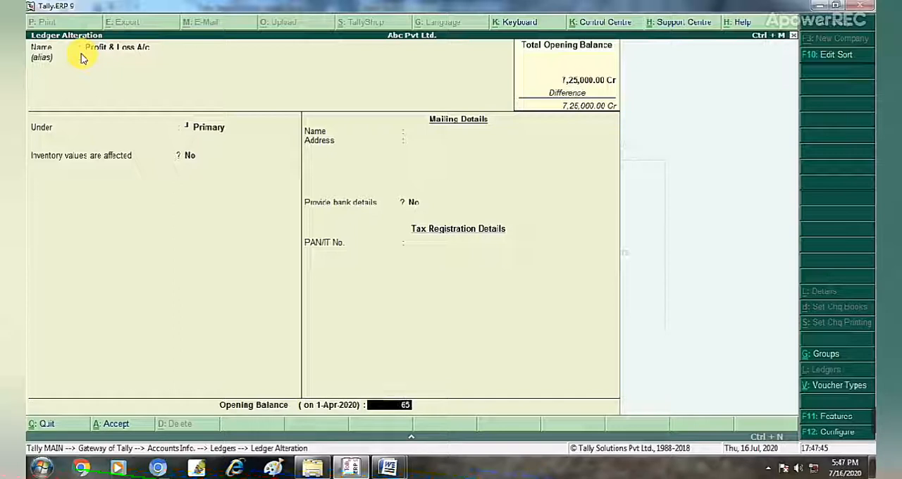
type(",00000")
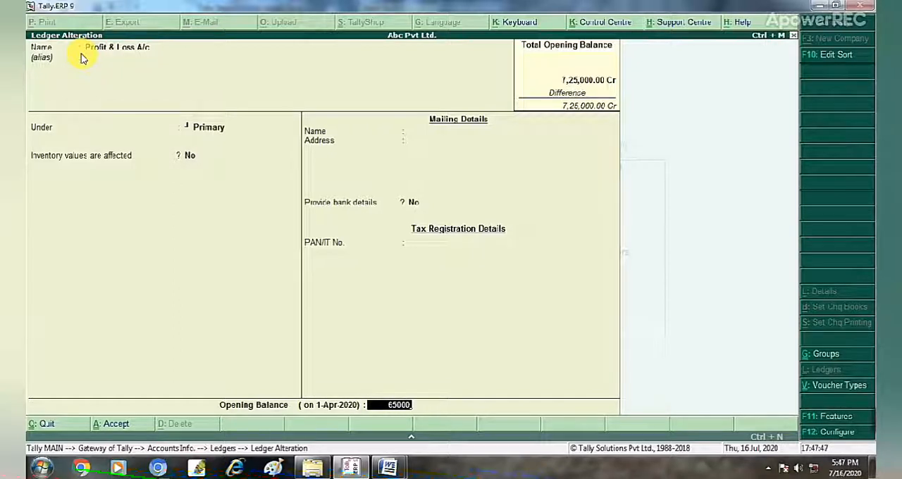
key("Return")
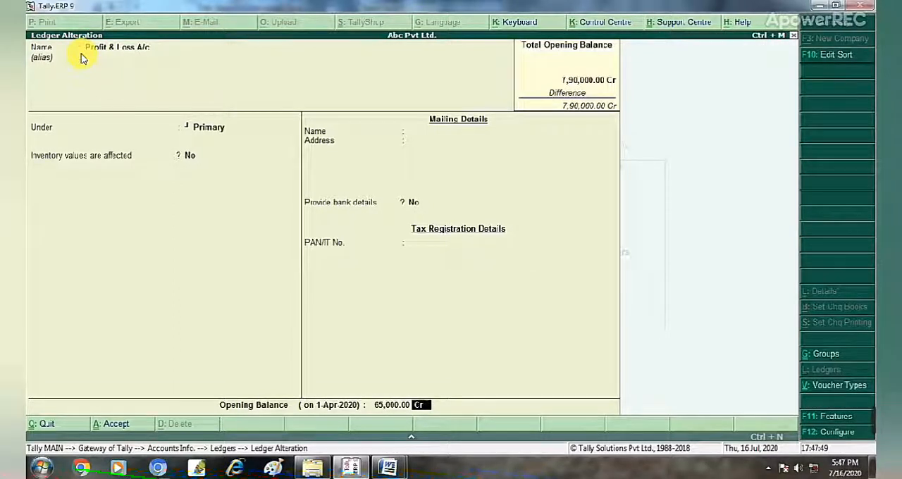
key("Return")
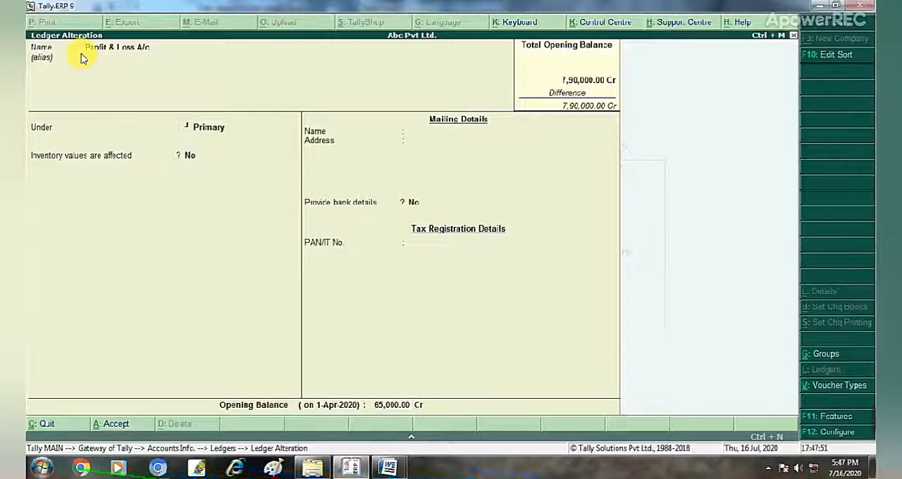
key("Return")
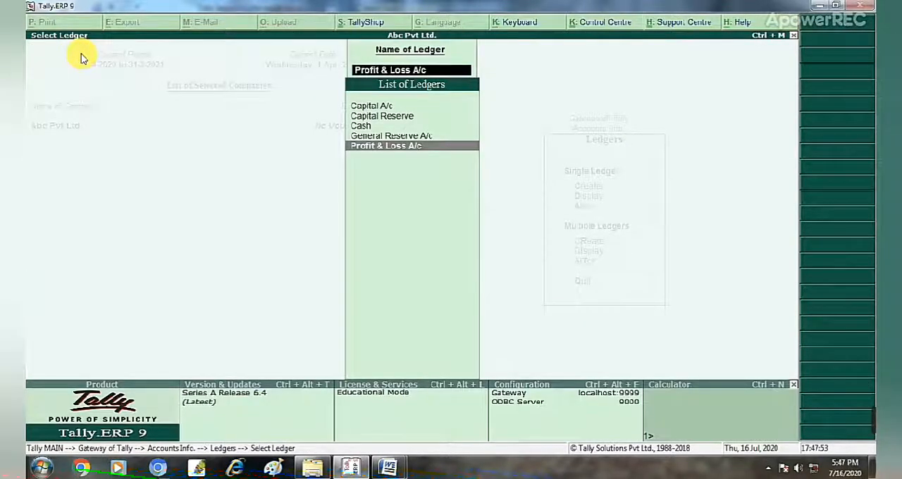
key("Escape")
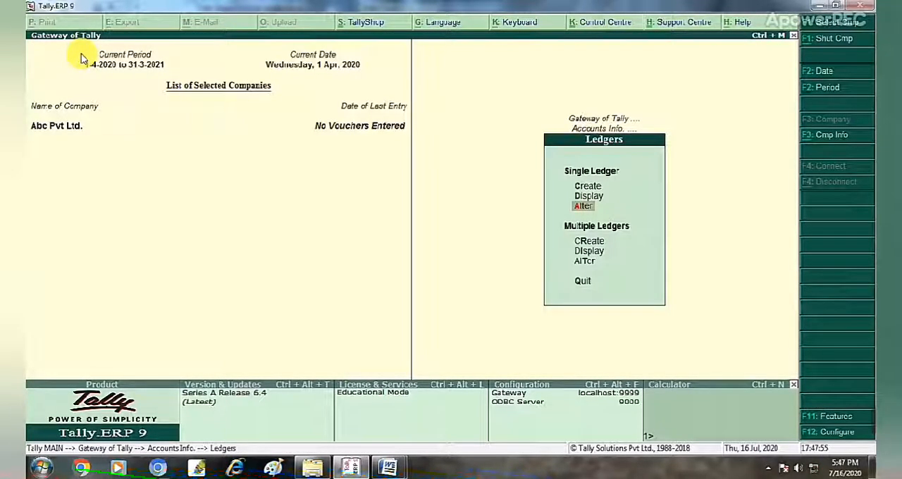
Start a new single ledger, check the O/d at SBI A/c entry in the Tally Sessions document in Word, and return to Tally.ERP 9.
key("Up")
key("Up")
key("Return")
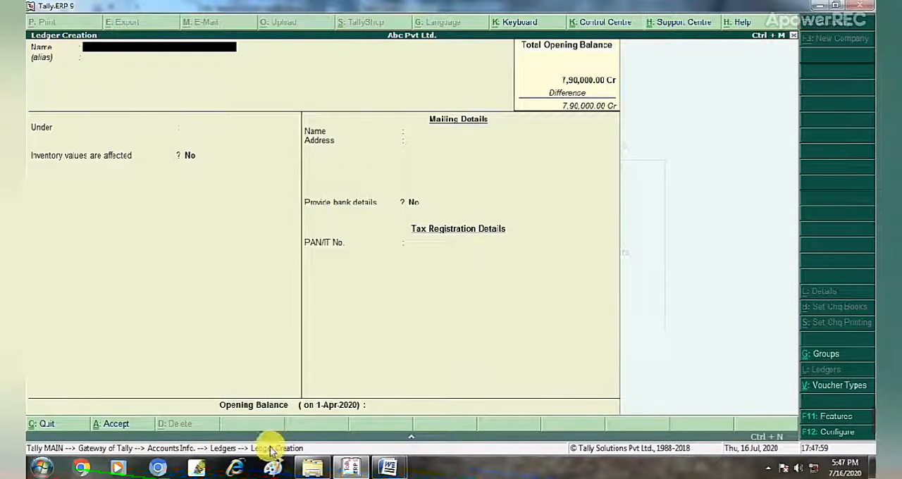
mouse_move(388, 467)
left_click(446, 409)
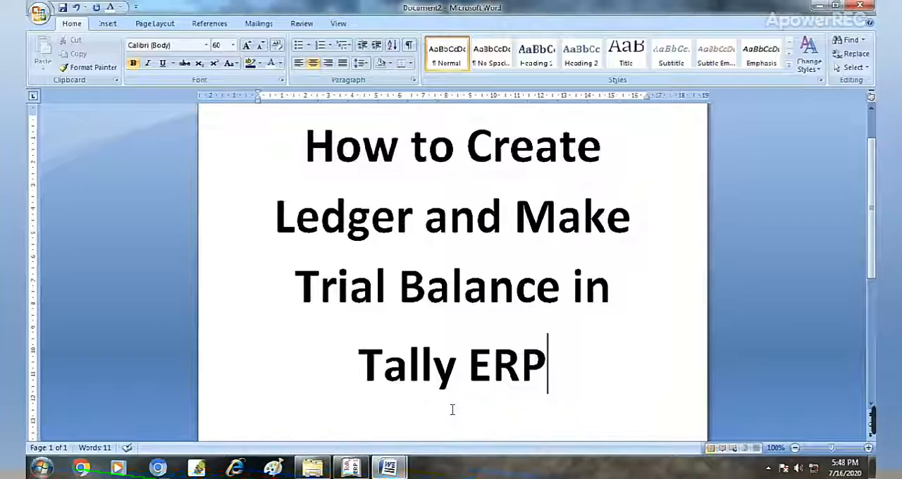
left_click(320, 415)
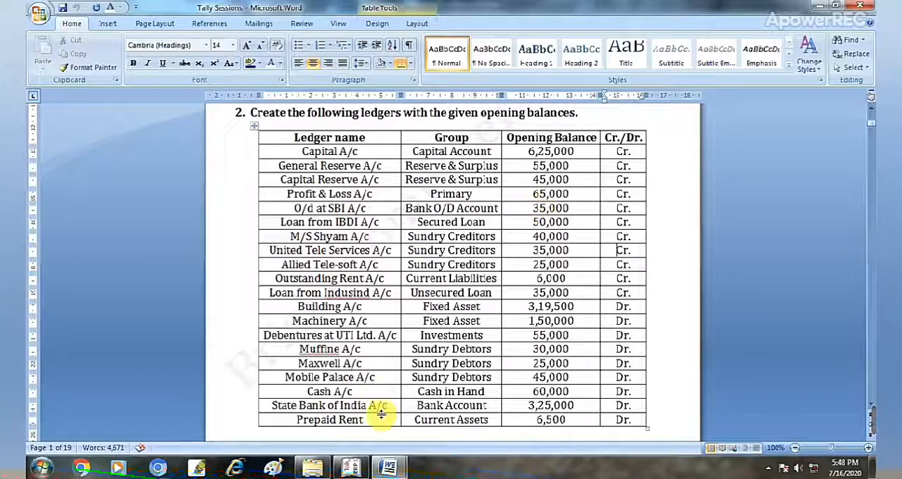
mouse_move(390, 469)
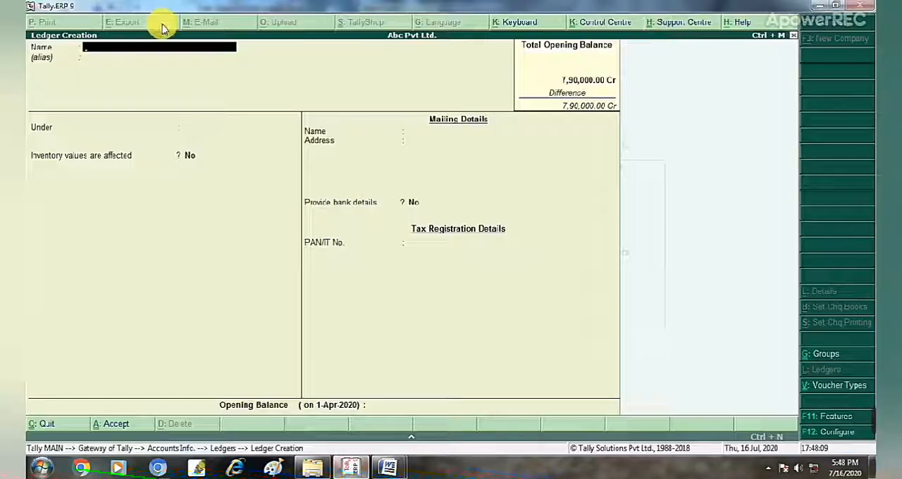
Name the new ledger Od at Sbi A/c and place it under the Bank OD A/c group.
type("Ori")
type(" a")
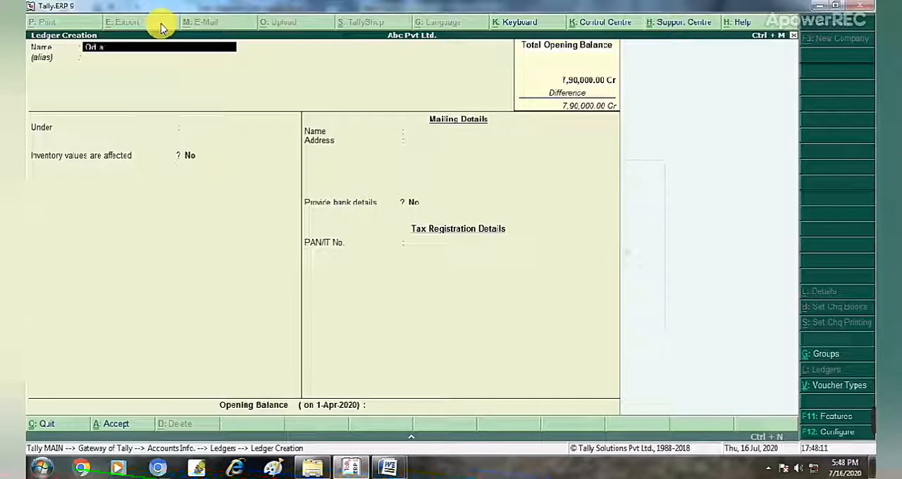
type("t Shiva")
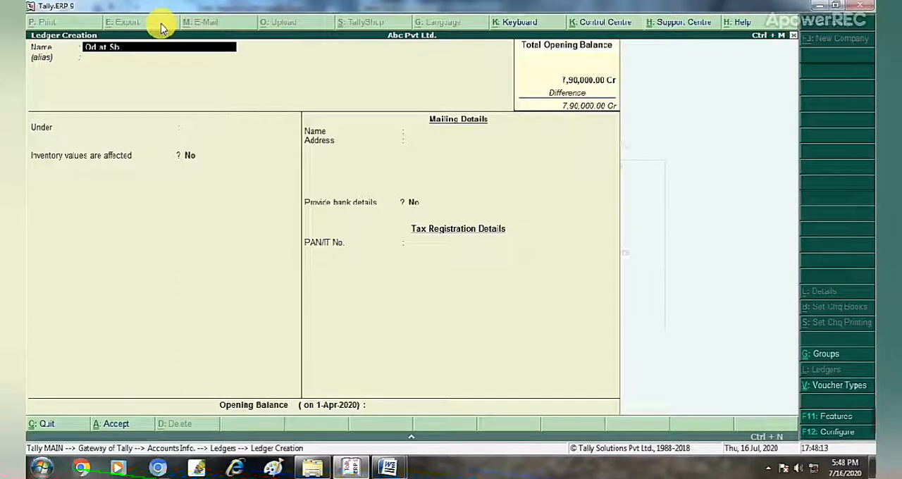
type("/c")
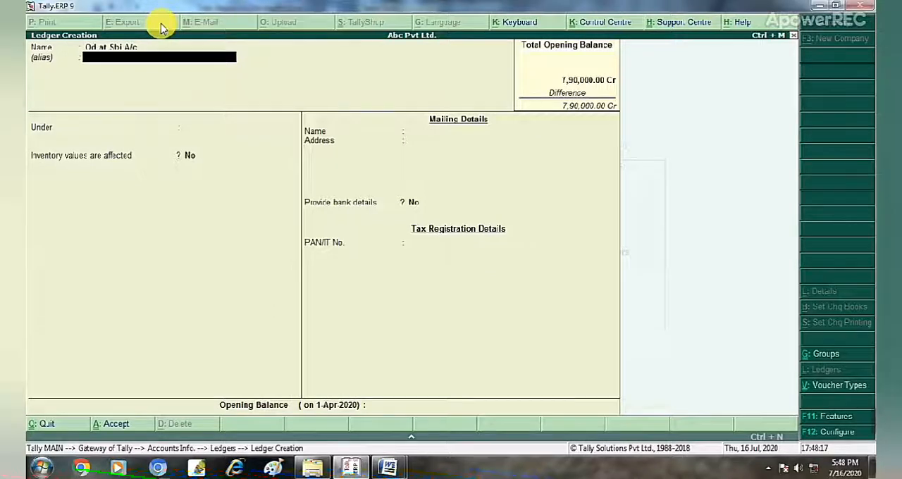
key("Return")
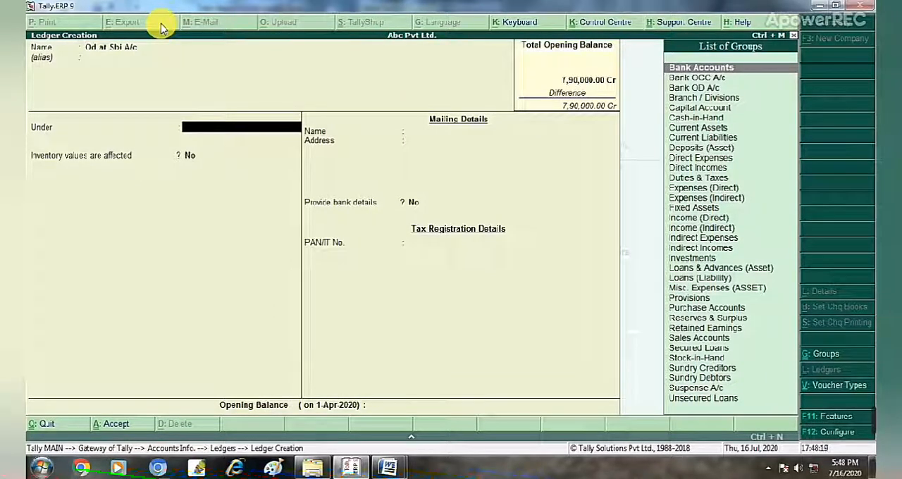
type("B")
key("Down")
key("Down")
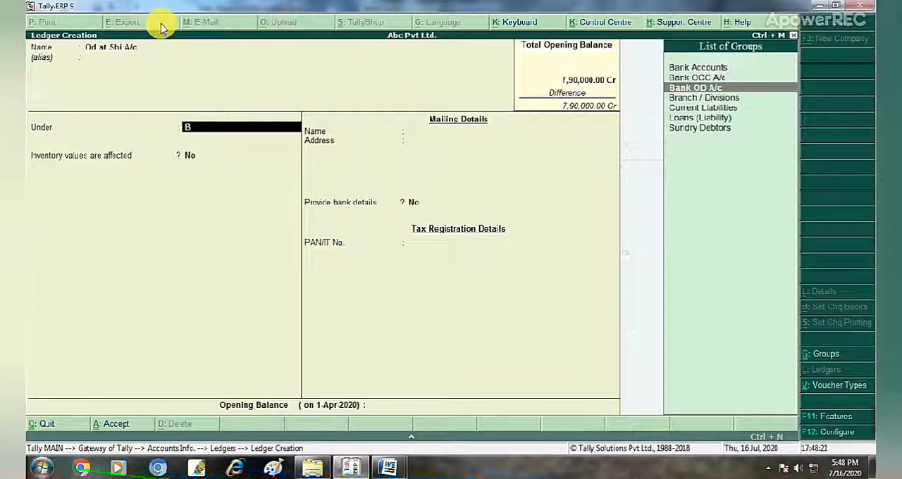
key("Down")
key("Up")
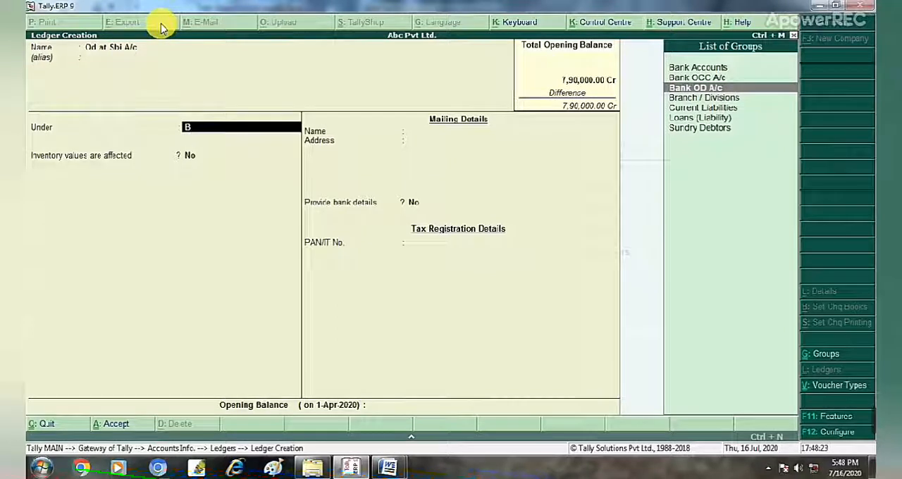
key("Return")
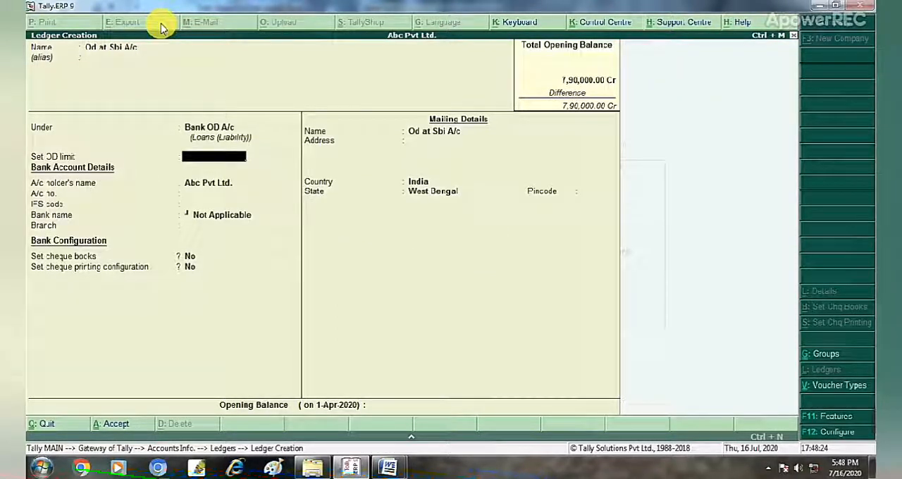
Leave the OD limit and bank details at their defaults, keep both cheque options at No, and keep West Bengal as the state.
key("Return")
key("Return")
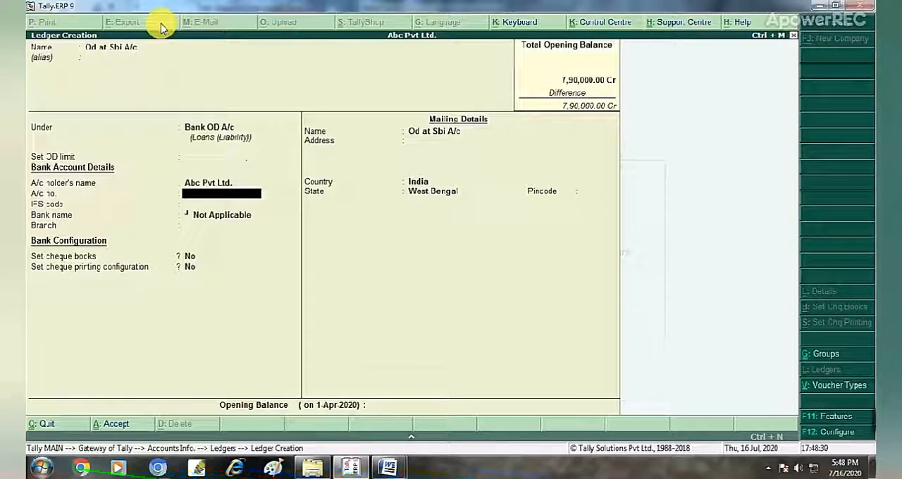
key("Return")
key("Return")
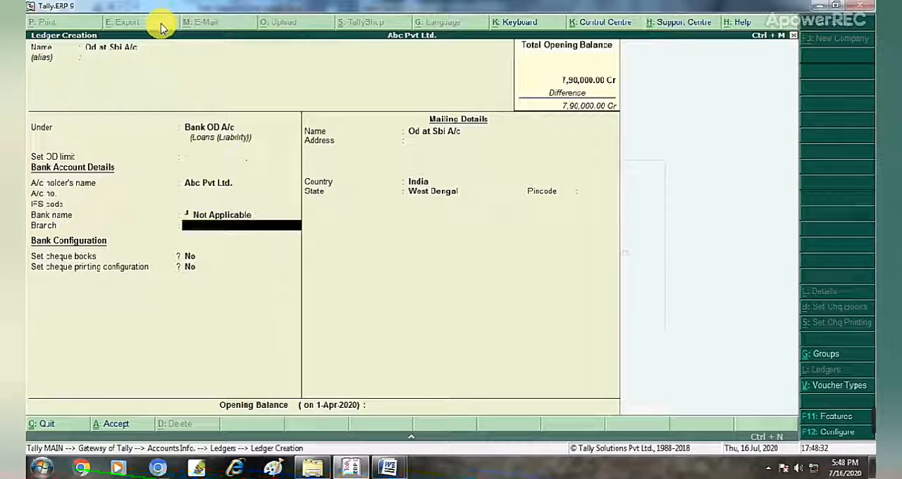
key("Return")
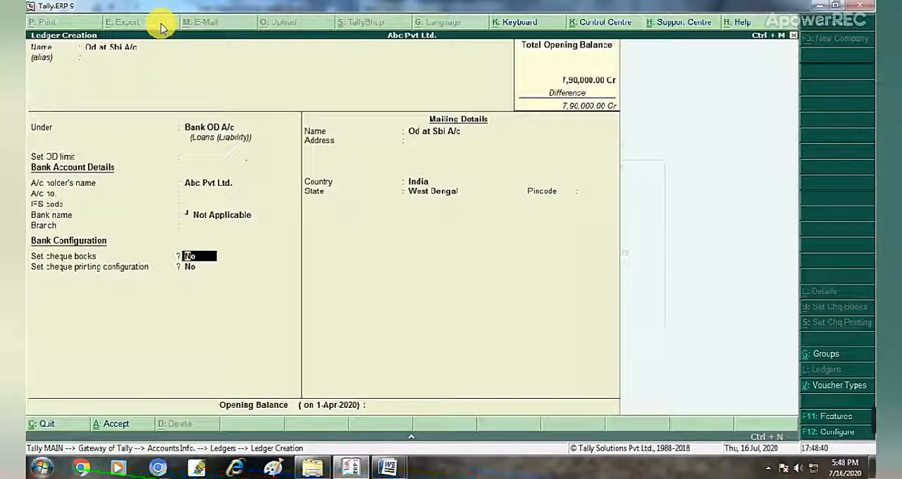
key("Return")
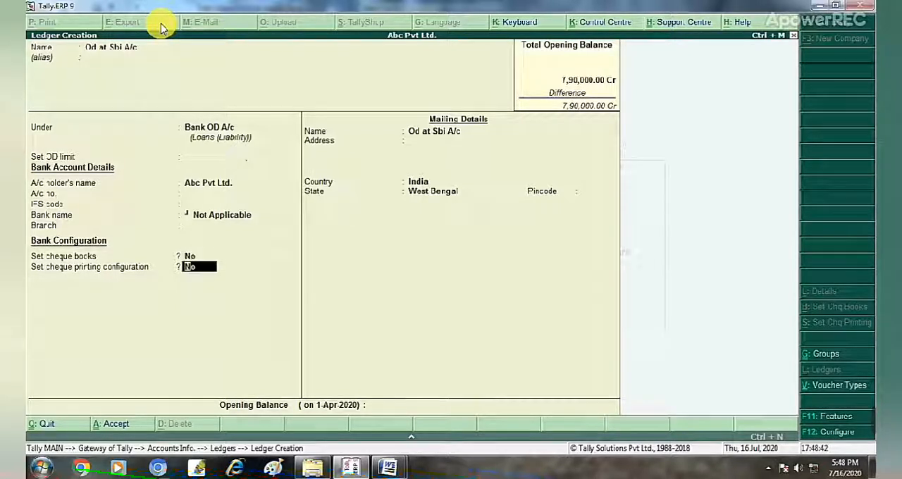
key("Return")
key("Return")
key("Return")
key("Return")
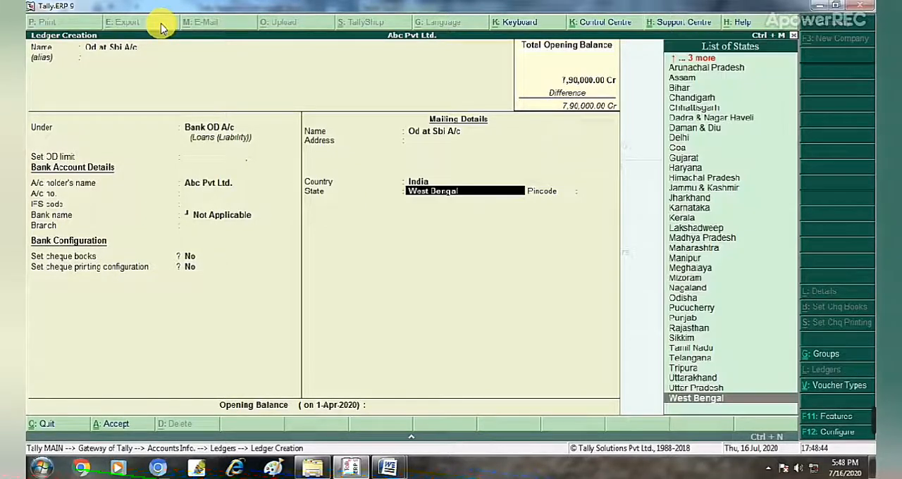
key("Return")
key("Return")
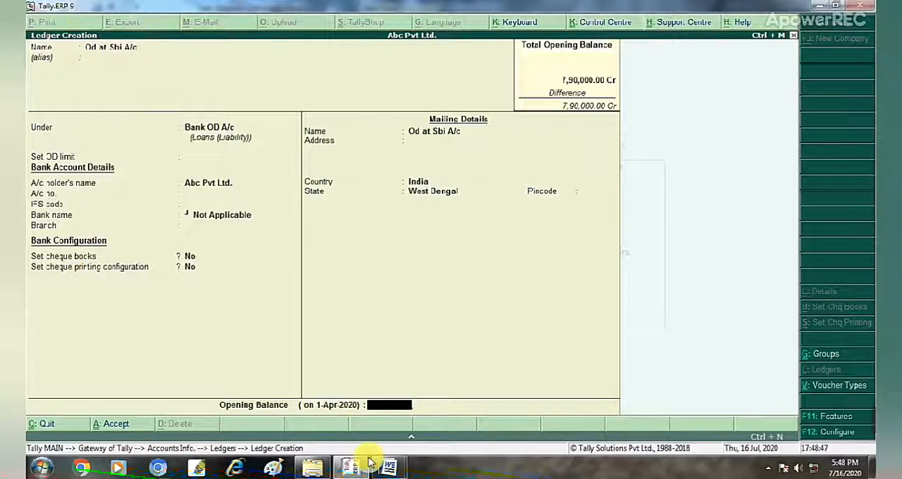
Check the overdraft balance in the Word ledger list, then set the Od at Sbi A/c opening balance to 35,000 Cr and save the ledger.
mouse_move(388, 467)
left_click(368, 423)
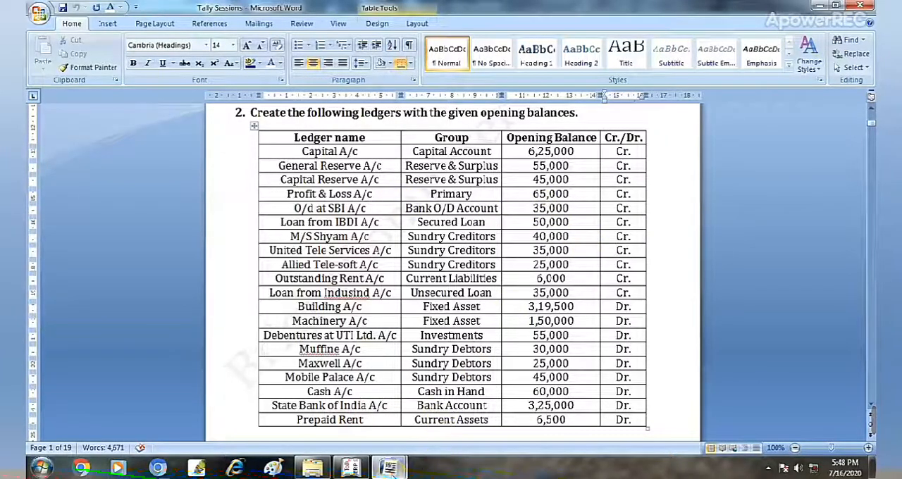
left_click(352, 467)
type("3")
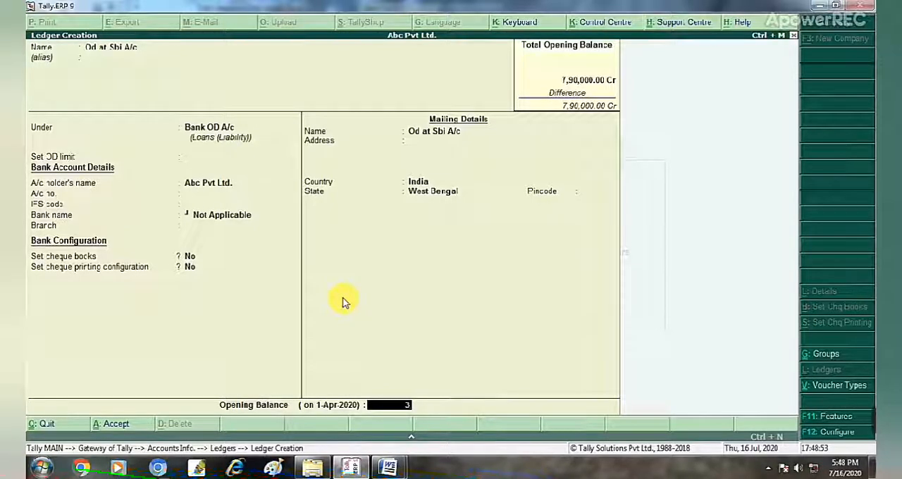
type("5,000")
key("Return")
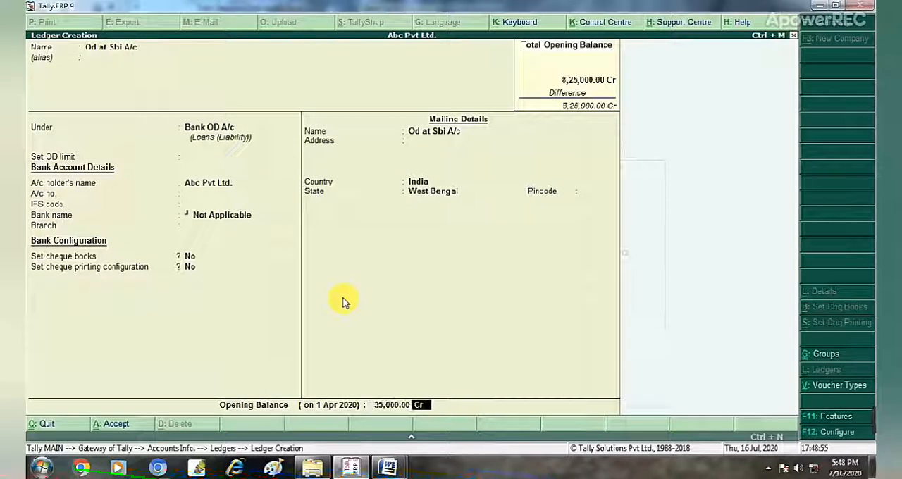
key("Return")
key("Return")
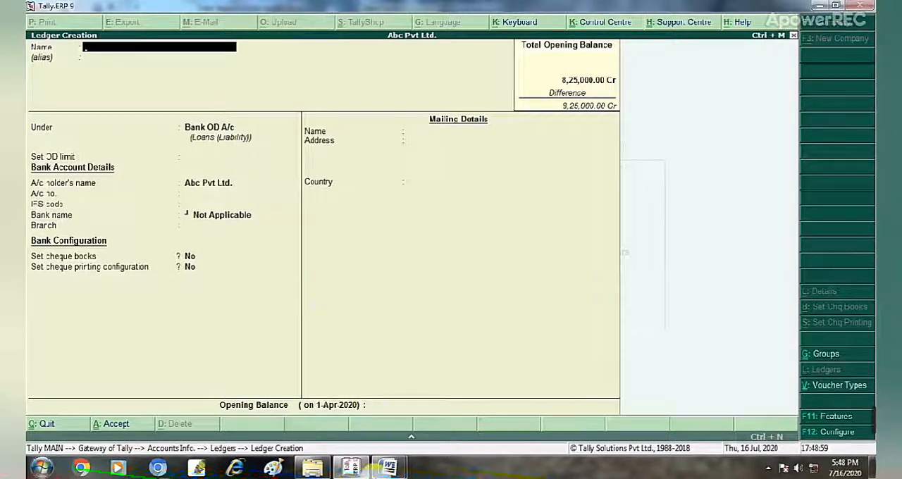
Review the remaining ledgers in the Tally Sessions document in Word, and return to Tally.ERP 9.
mouse_move(387, 467)
left_click(325, 395)
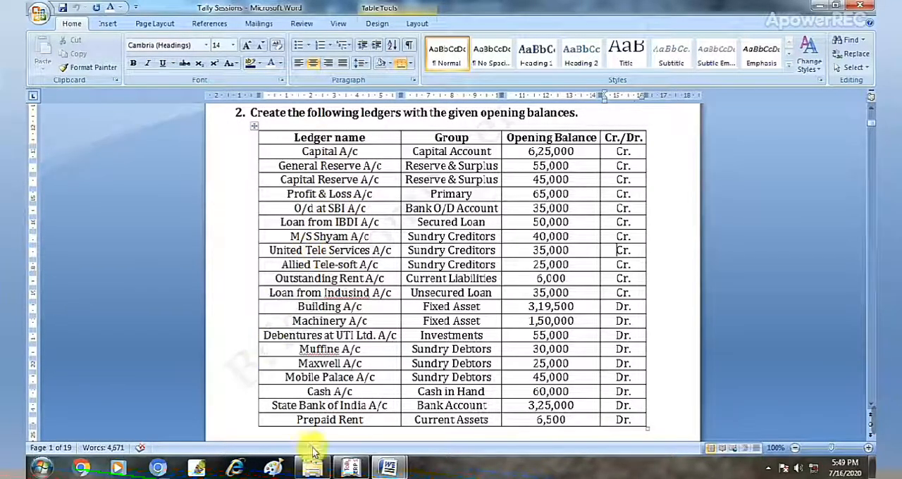
left_click(350, 468)
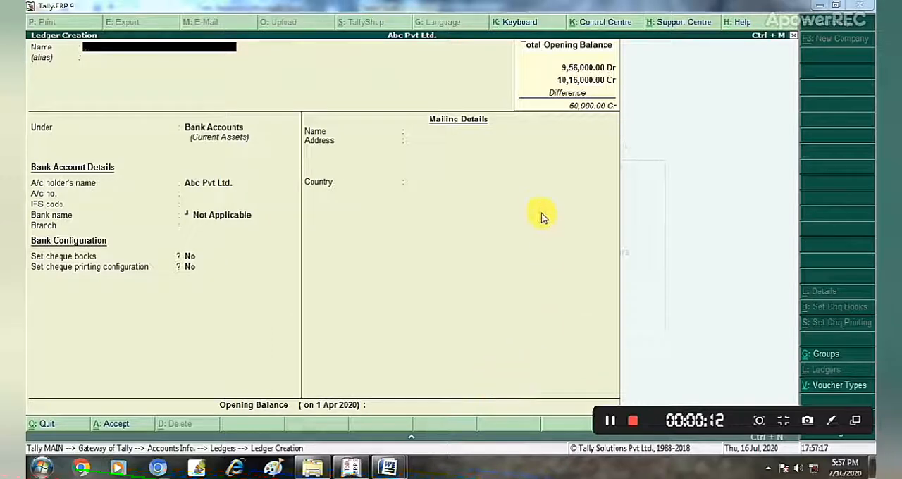
Check the Cash A/c opening balance in the Word ledger list and switch back to Tally.ERP 9.
mouse_move(397, 460)
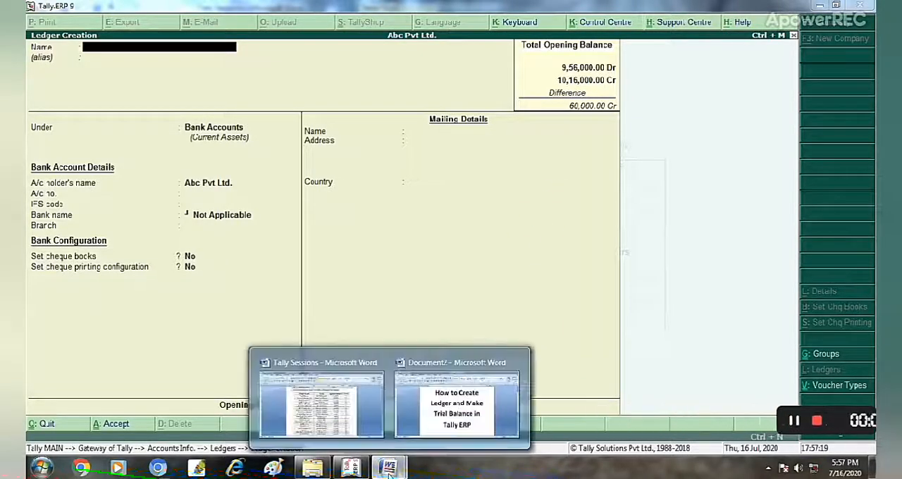
left_click(332, 402)
left_click(334, 402)
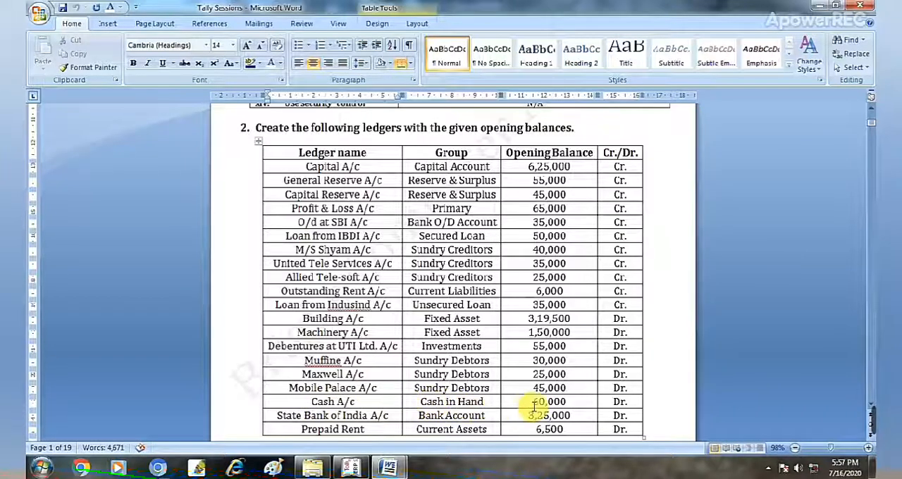
left_click(390, 472)
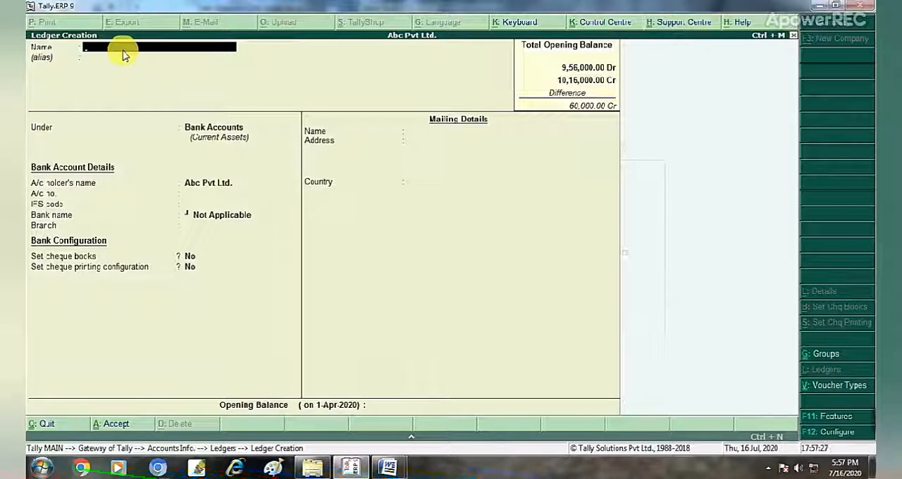
Leave ledger creation and open the existing Cash ledger for alteration.
key("Escape")
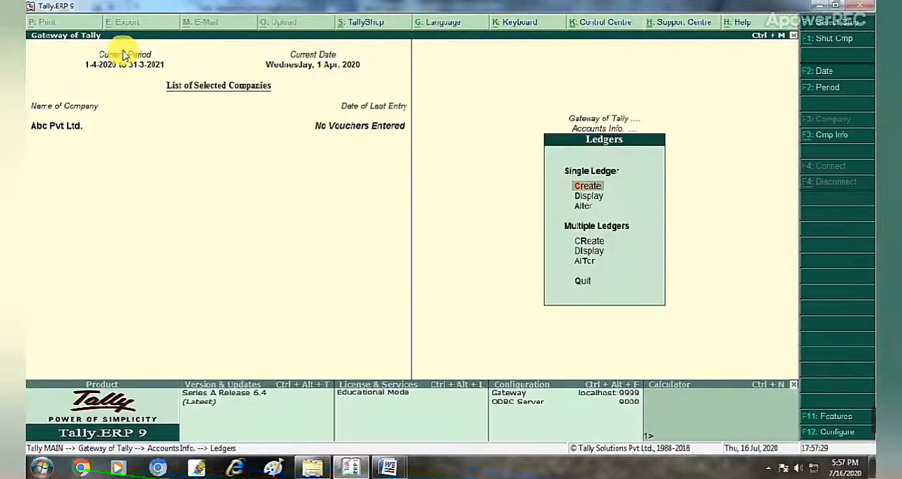
key("Down")
key("Down")
key("Return")
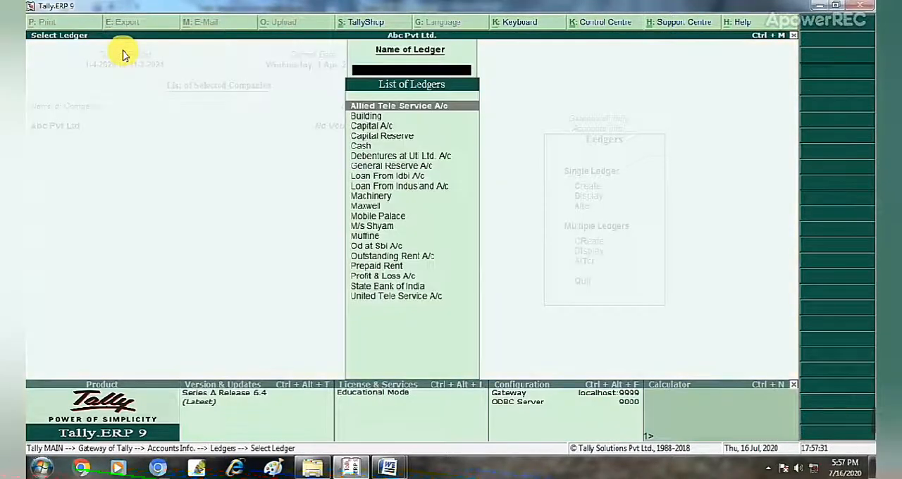
key("Down")
key("Down")
key("Down")
key("Down")
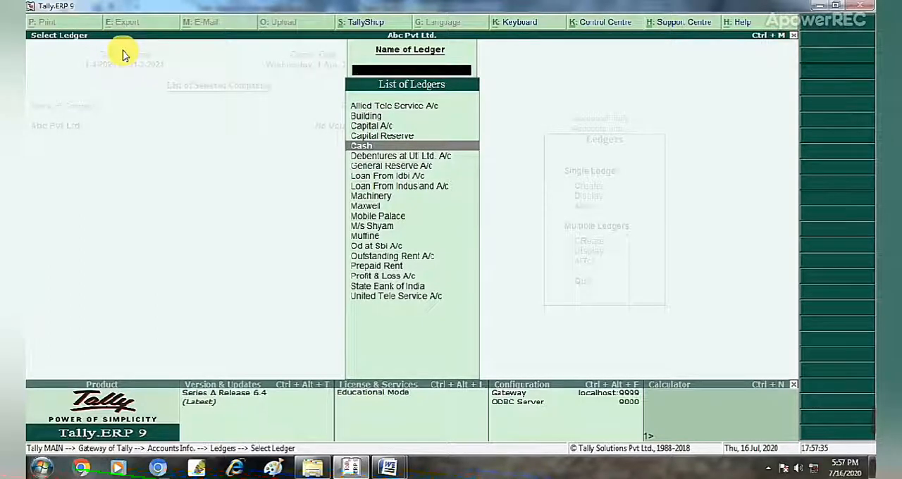
key("Return")
key("Return")
key("Return")
key("Return")
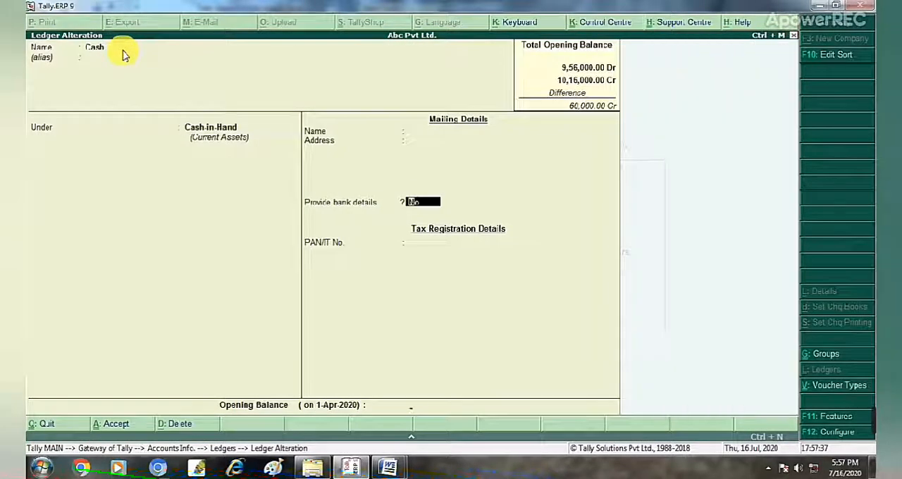
Keep the Cash ledger's bank details option at No, set its opening balance to 60,000 Dr and save the ledger.
key("Return")
key("Escape")
type("6")
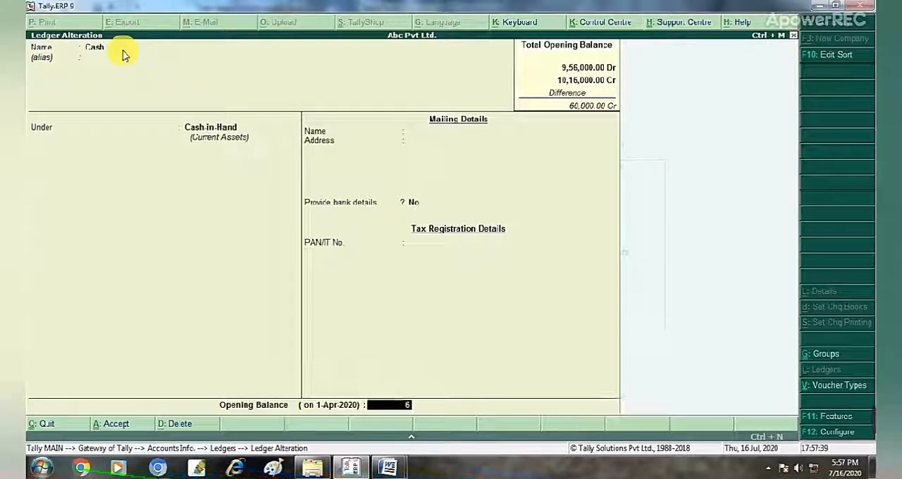
type("0")
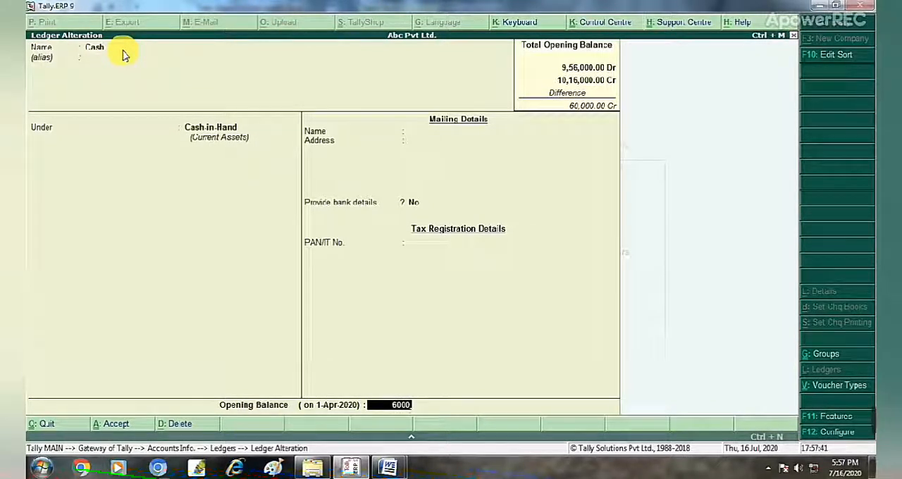
type(",000")
key("Return")
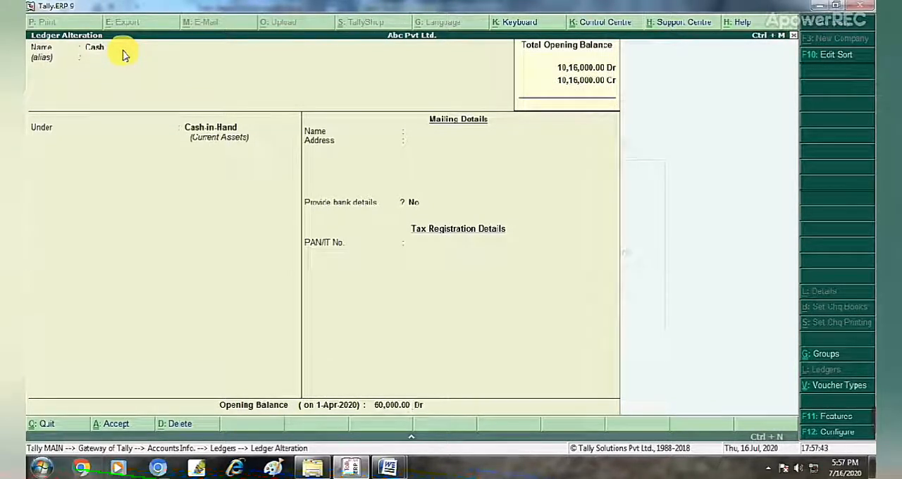
key("Return")
key("Return")
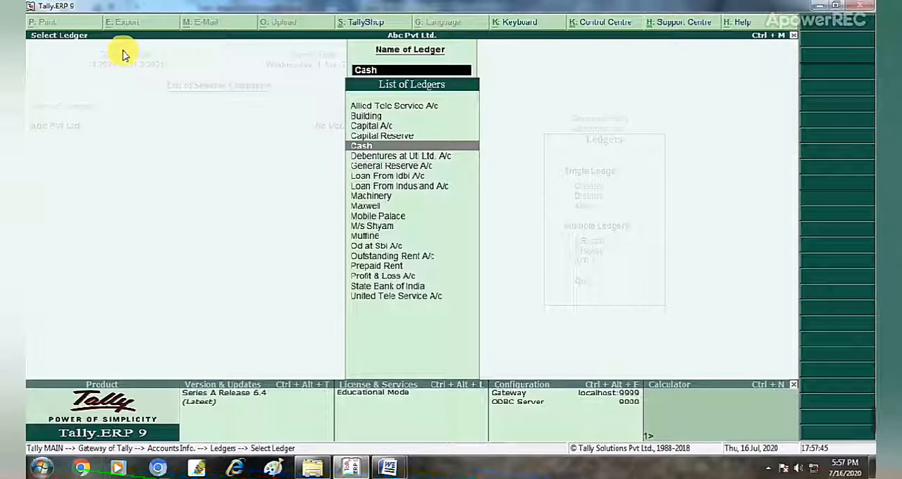
Exit ledger alteration and open a blank single ledger to compare the total debit and credit opening balances.
key("Escape")
key("Escape")
key("Up")
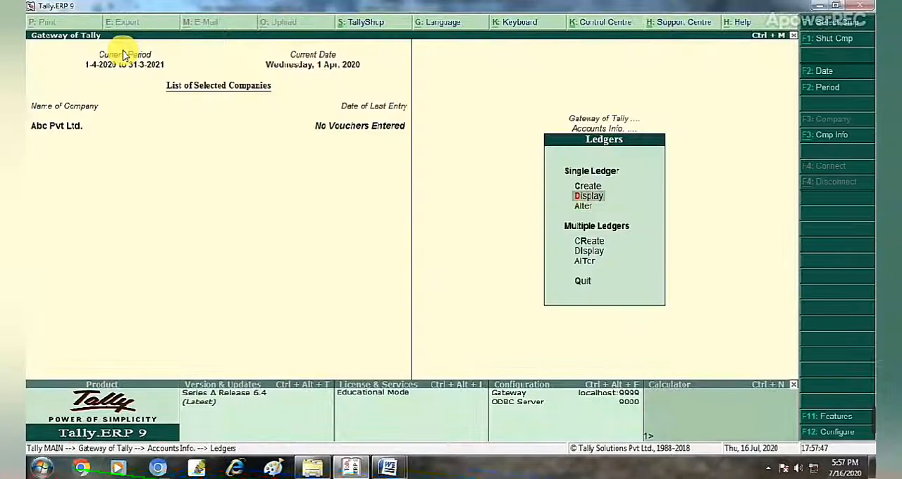
key("Up")
left_click(122, 53)
key("Return")
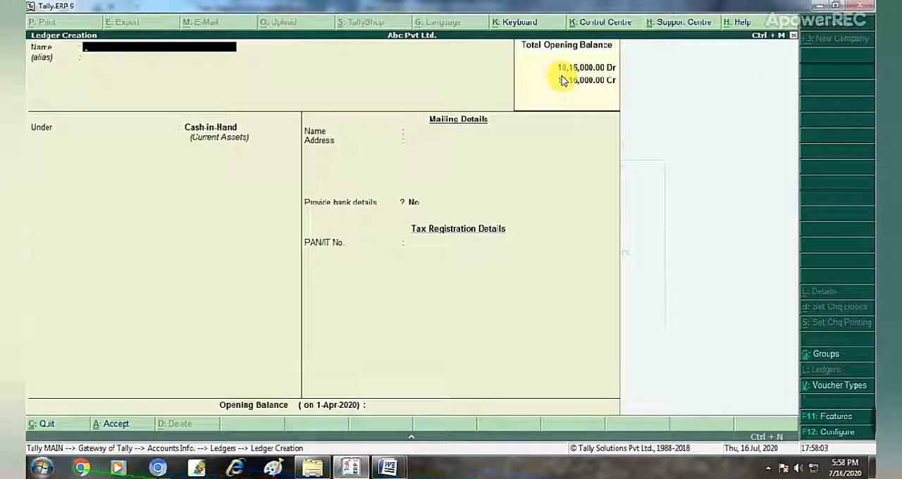
mouse_move(870, 423)
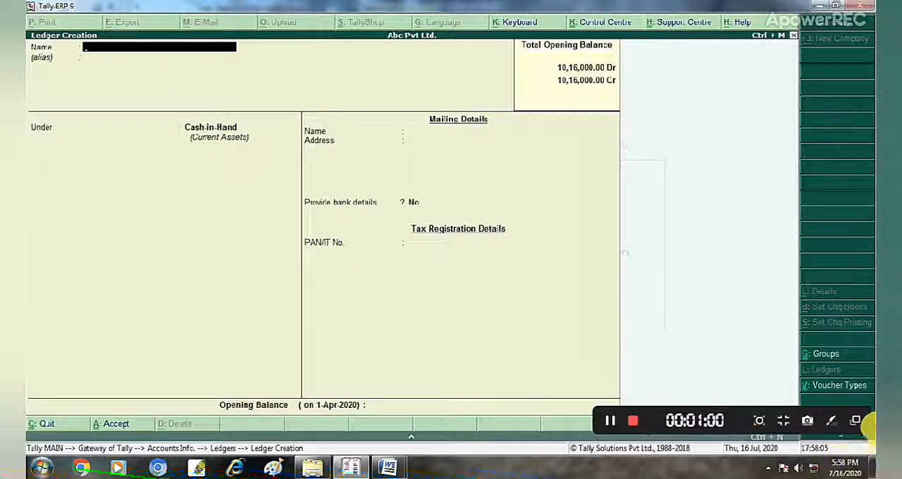
left_click(675, 186)
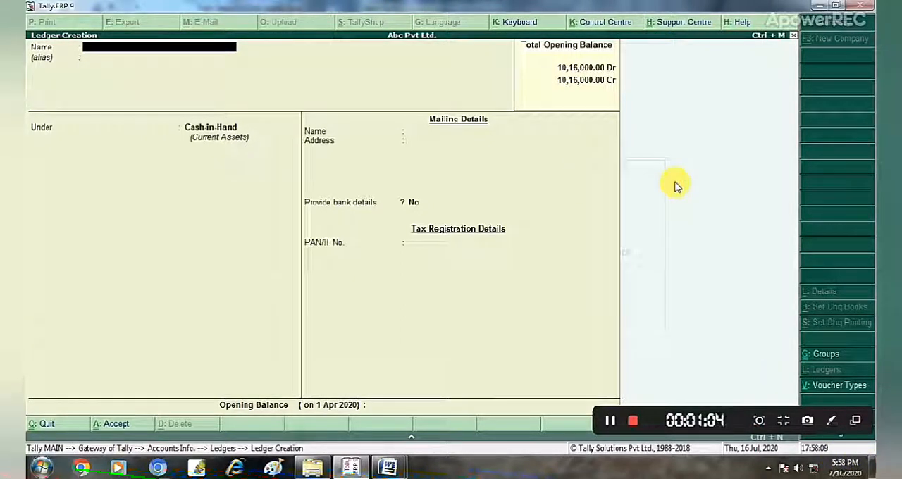
Return to the Gateway of Tally, open the Balance Sheet and expand it to the detailed view.
key("Escape")
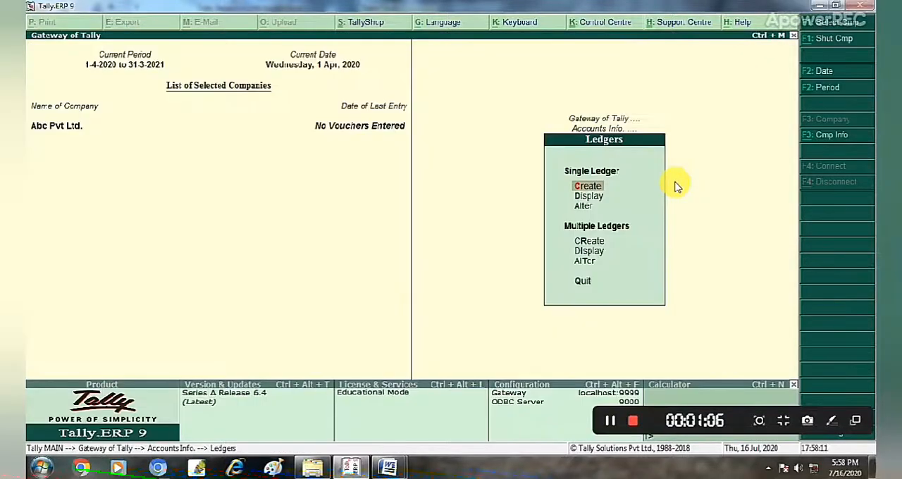
key("Escape")
key("Escape")
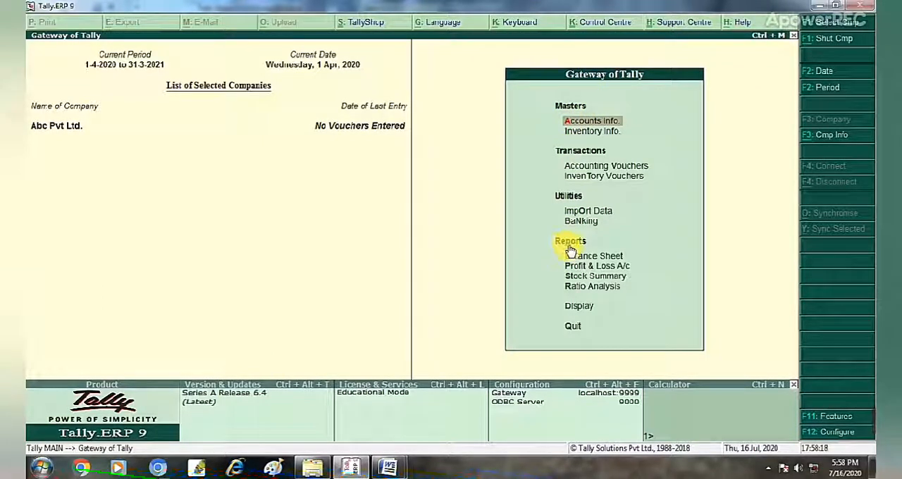
key("Down")
key("Down")
key("Down")
key("Down")
key("Down")
key("Down")
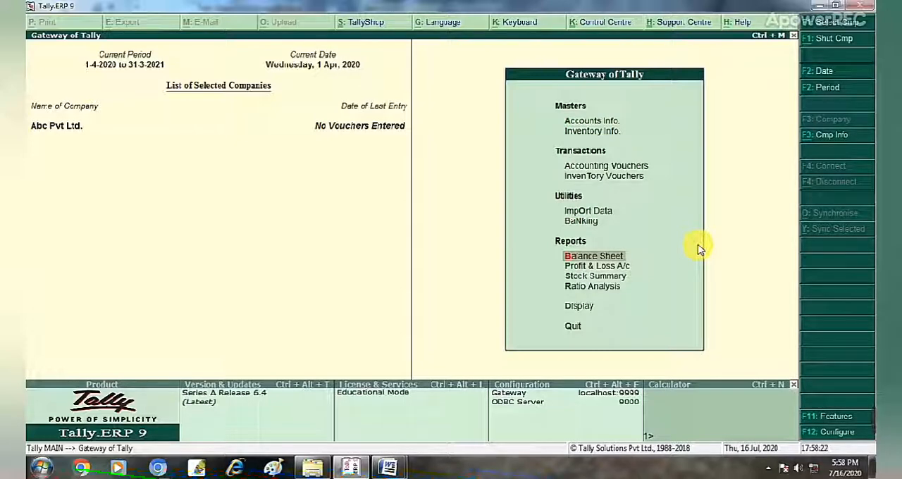
key("Return")
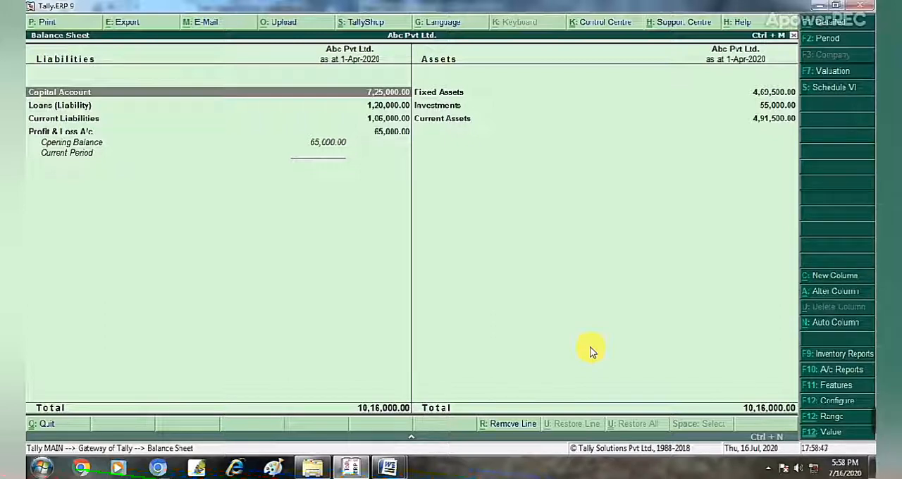
key("alt+F1")
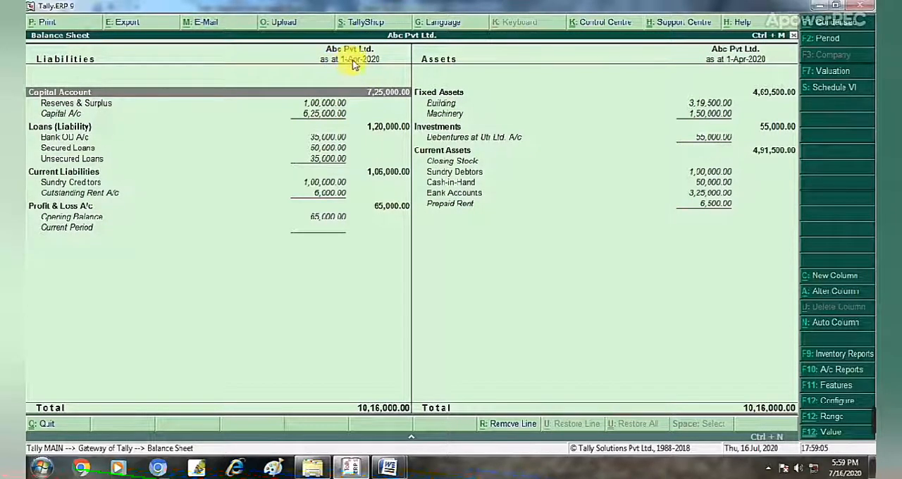
Close the Balance Sheet, reopen it from the Gateway of Tally and show its details again.
key("Escape")
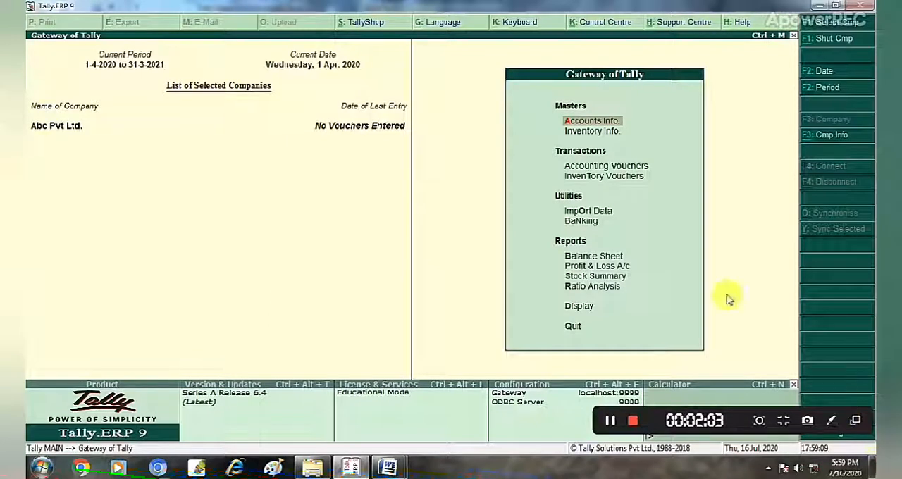
key("Down")
key("Down")
key("Down")
key("Down")
key("Down")
key("Down")
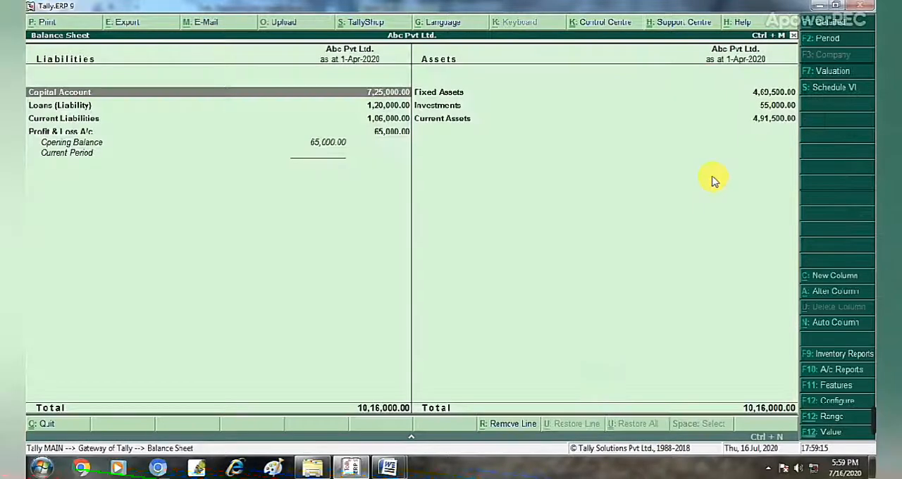
key("Return")
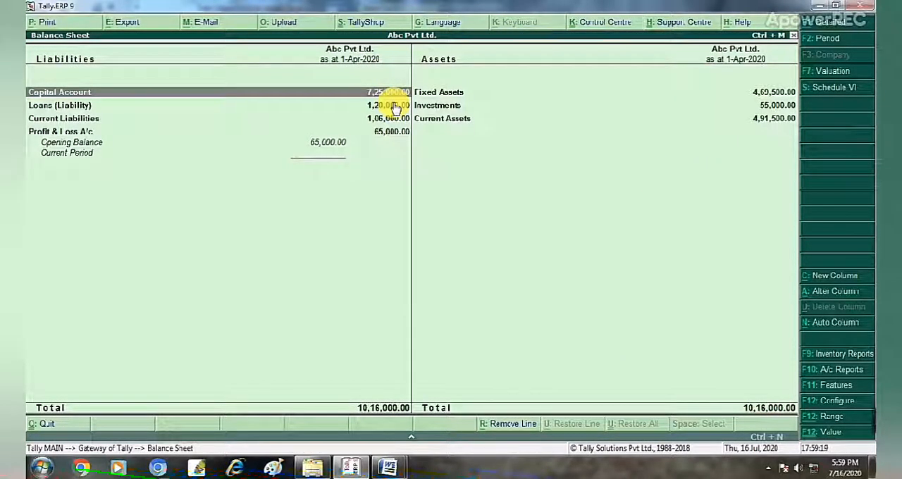
key("alt+F1")
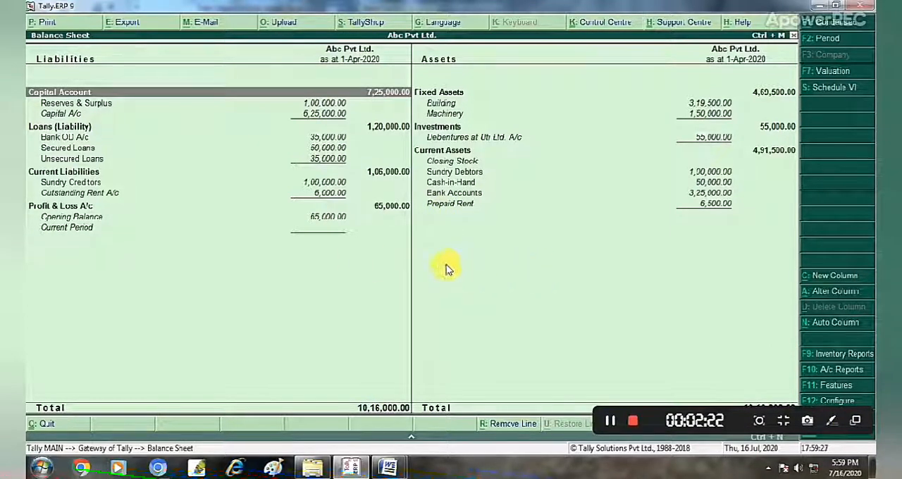
Close the Balance Sheet, display the Trial Balance for Abc Pvt Ltd. and expand it to the detailed view.
key("Escape")
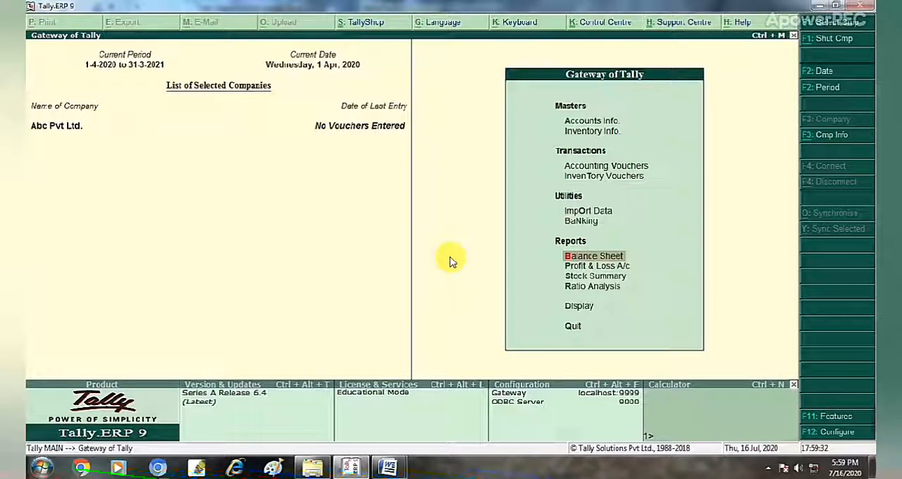
key("Down")
key("Down")
key("Down")
key("Down")
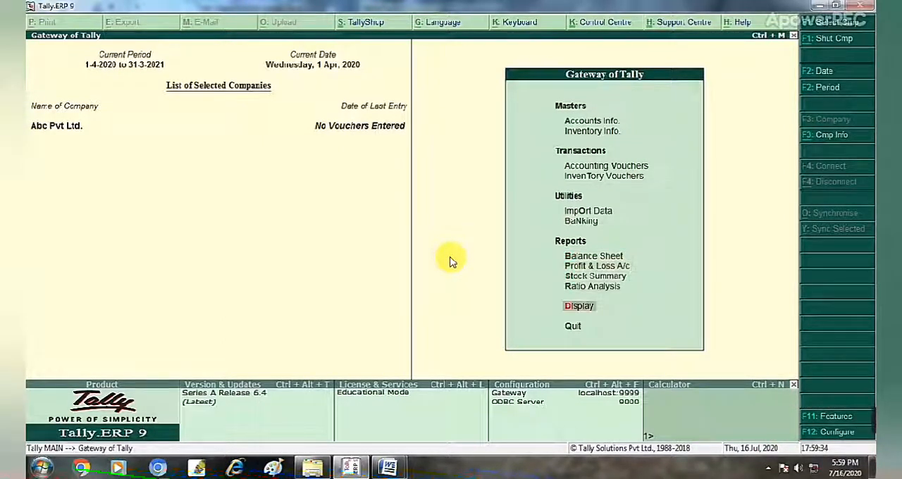
key("Return")
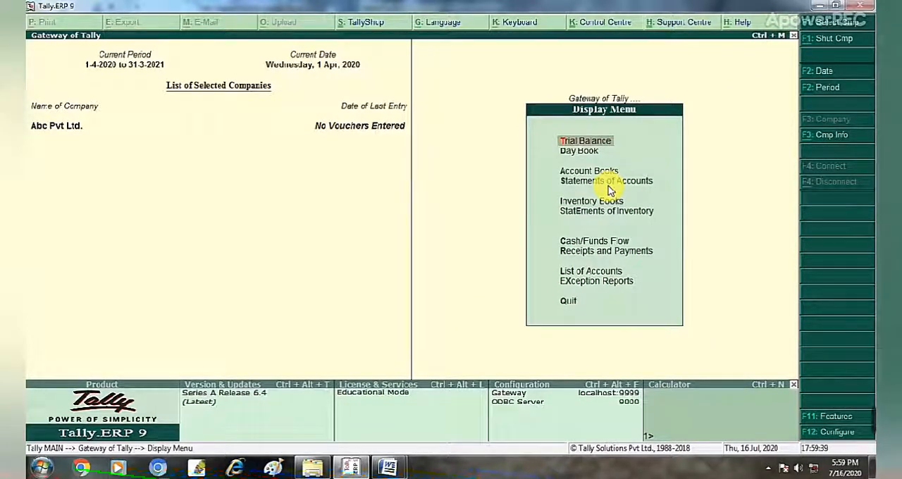
key("Return")
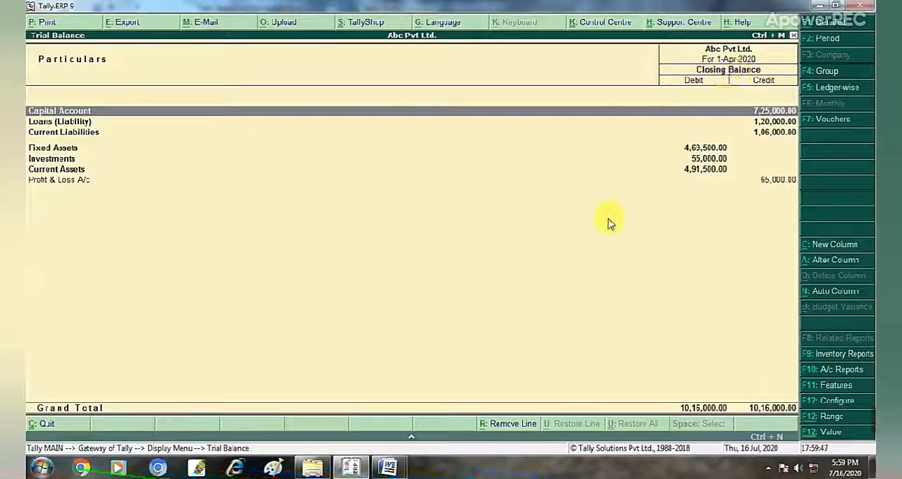
key("alt+F1")
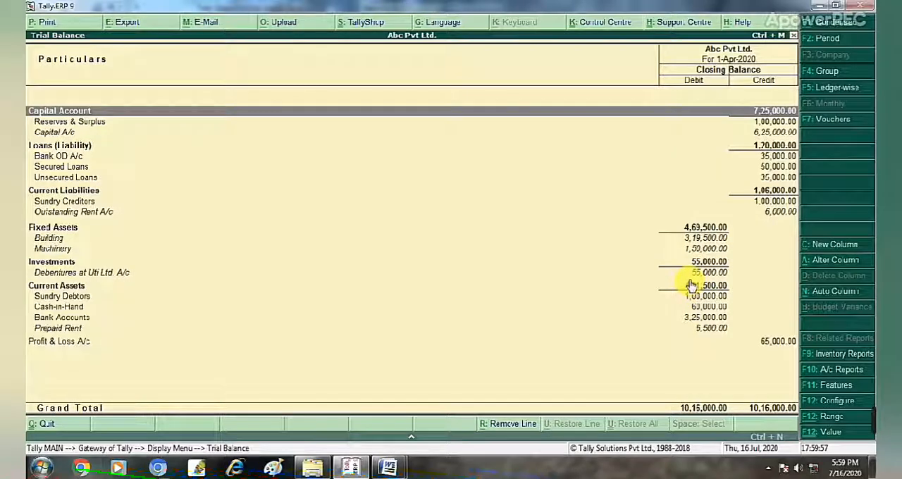
Switch to the Tally Sessions document in Word to compare its ledger list with the trial balance.
mouse_move(387, 468)
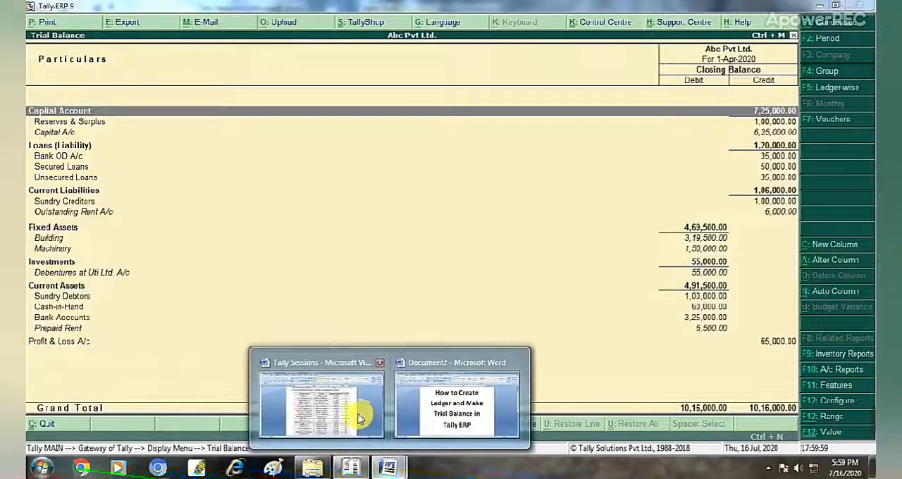
left_click(352, 416)
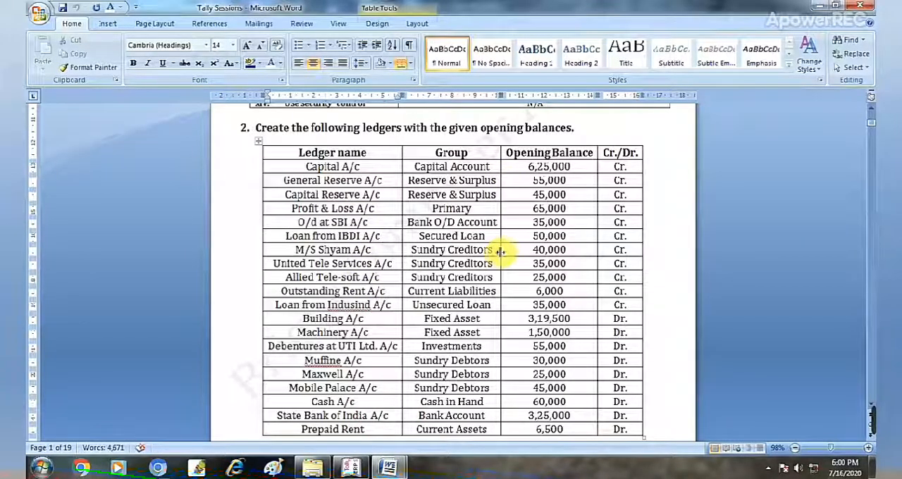